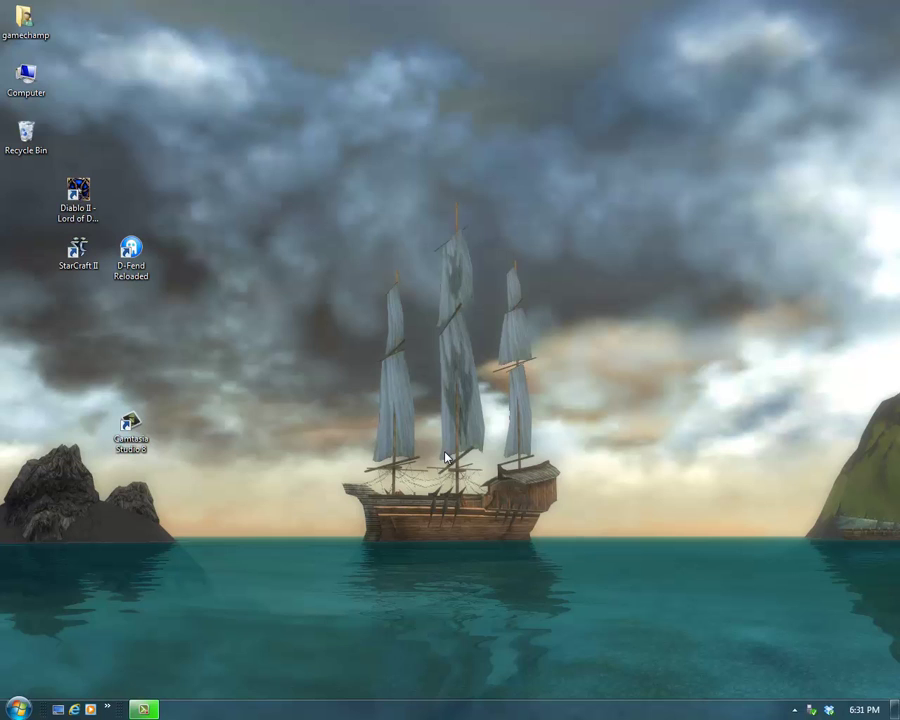
Step: Go to yang-online.com in Internet Explorer and open its Downloads page
{"action": "left_click", "coordinate": [75, 708]}
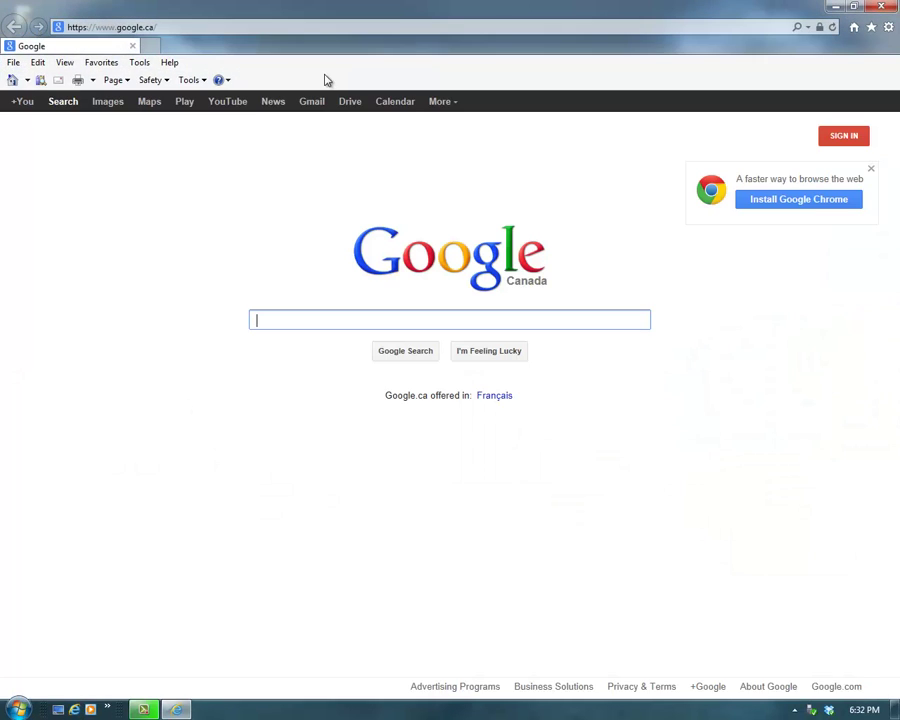
{"action": "left_click", "coordinate": [321, 27]}
{"action": "type", "text": "yang-online."}
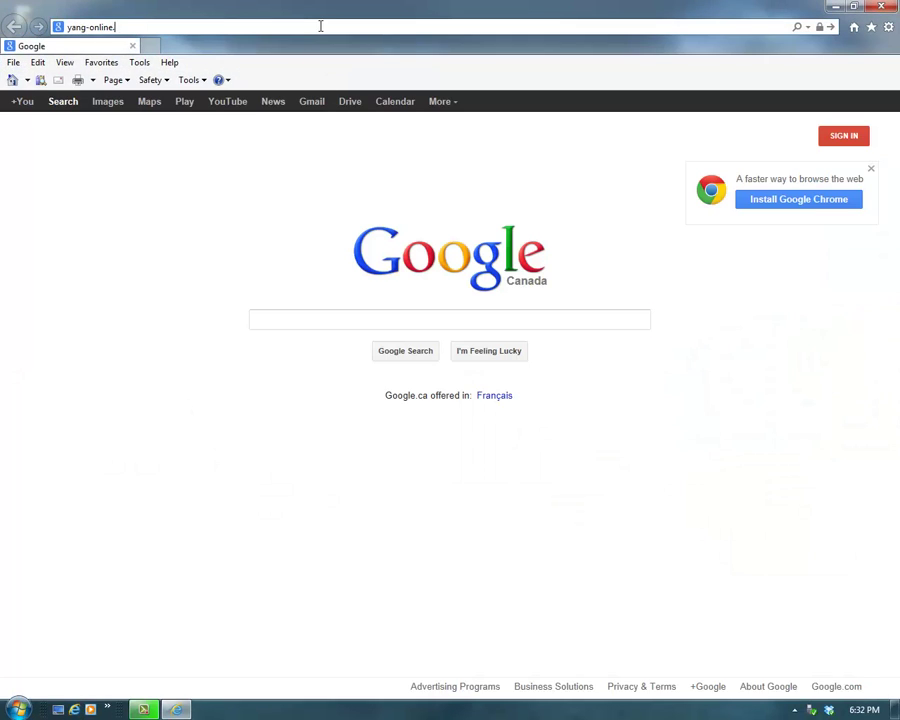
{"action": "type", "text": "com"}
{"action": "key", "text": "Return"}
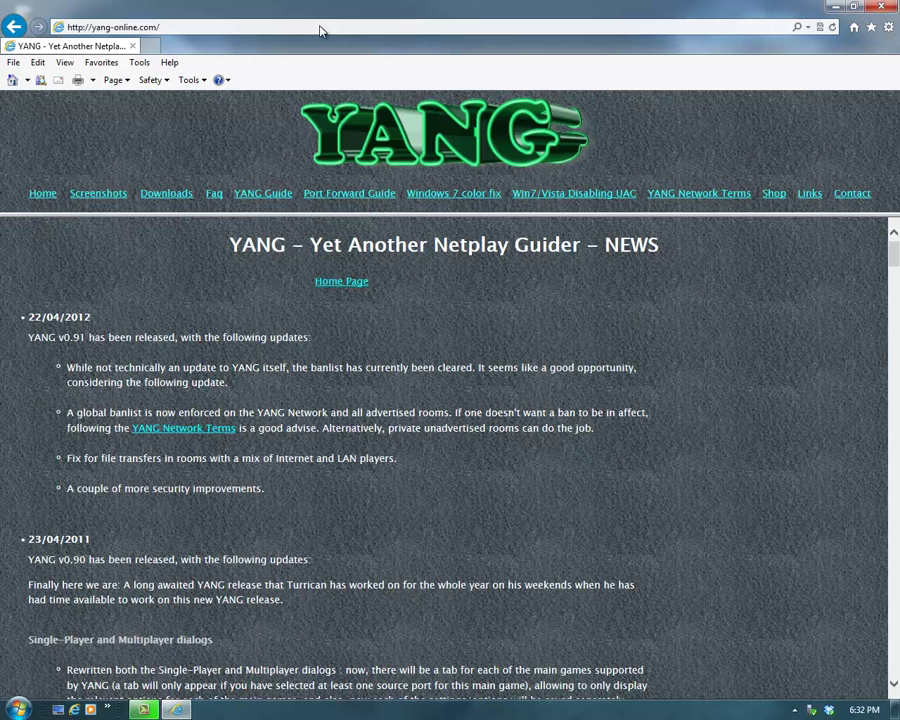
{"action": "left_click", "coordinate": [177, 200]}
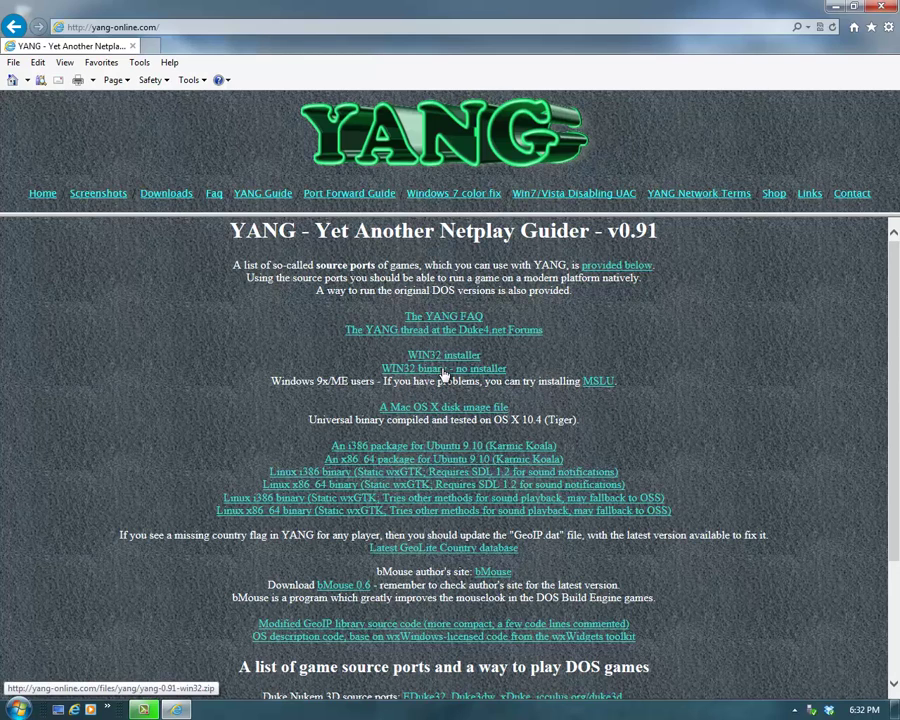
Step: Save the 'WIN32 binary - no installer' zip and show its Downloads folder
{"action": "left_click", "coordinate": [444, 370]}
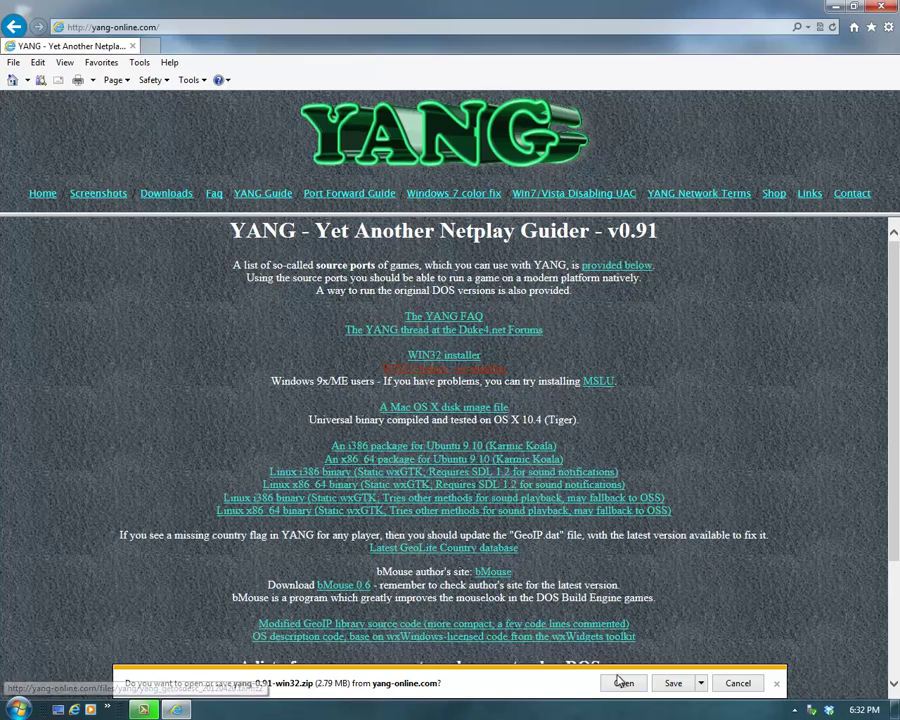
{"action": "left_click", "coordinate": [673, 684]}
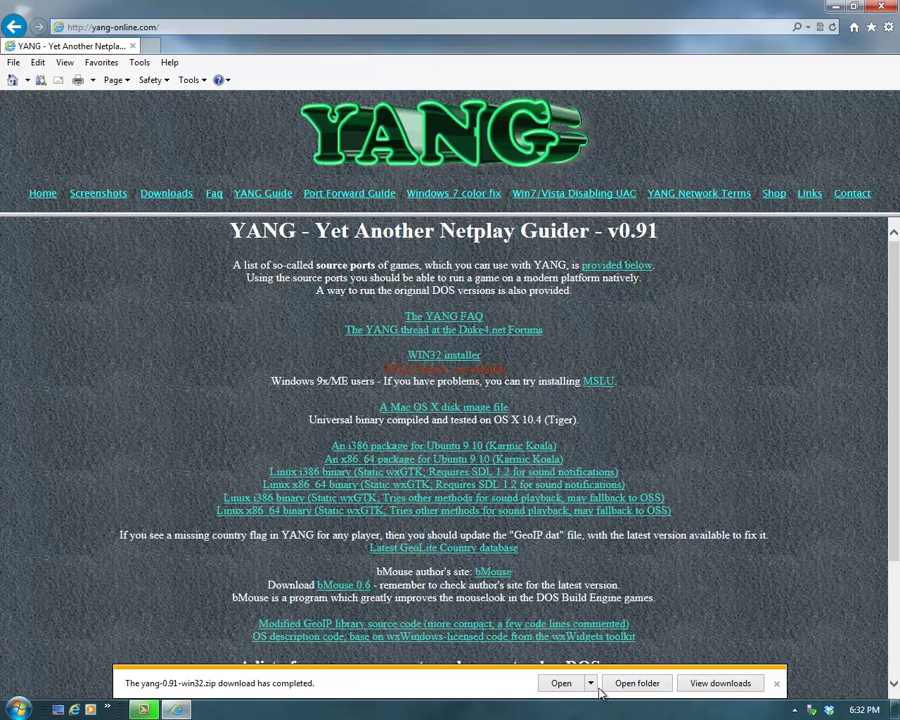
{"action": "left_click", "coordinate": [637, 683]}
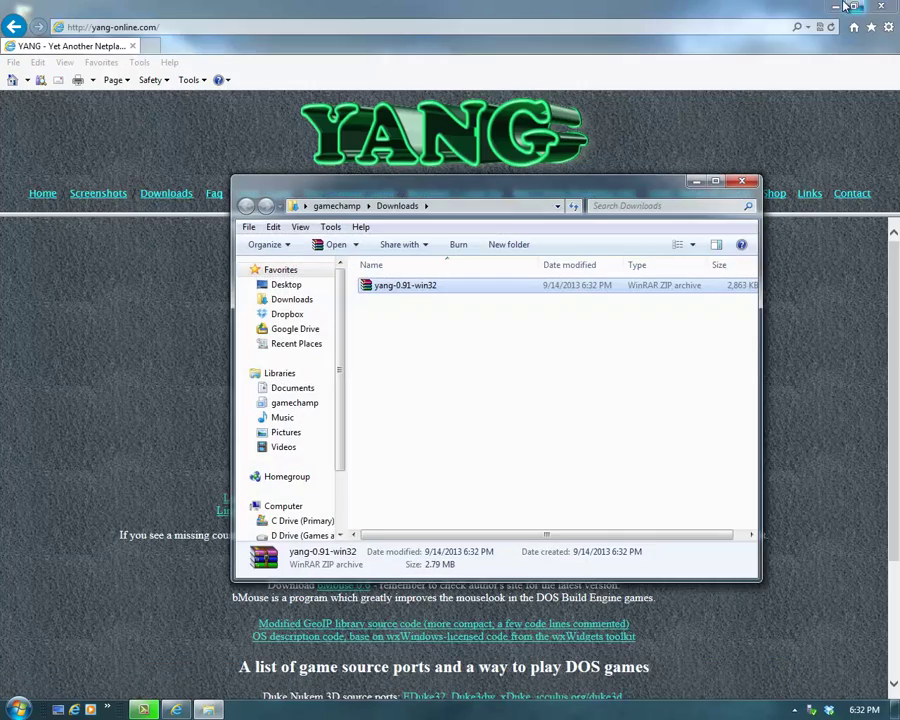
Step: Move yang-0.91-win32.zip to the desktop, extract it there with WinRAR, and launch YANG from the extracted folder
{"action": "left_click", "coordinate": [845, 7]}
{"action": "left_click_drag", "start_coordinate": [249, 278], "coordinate": [227, 248]}
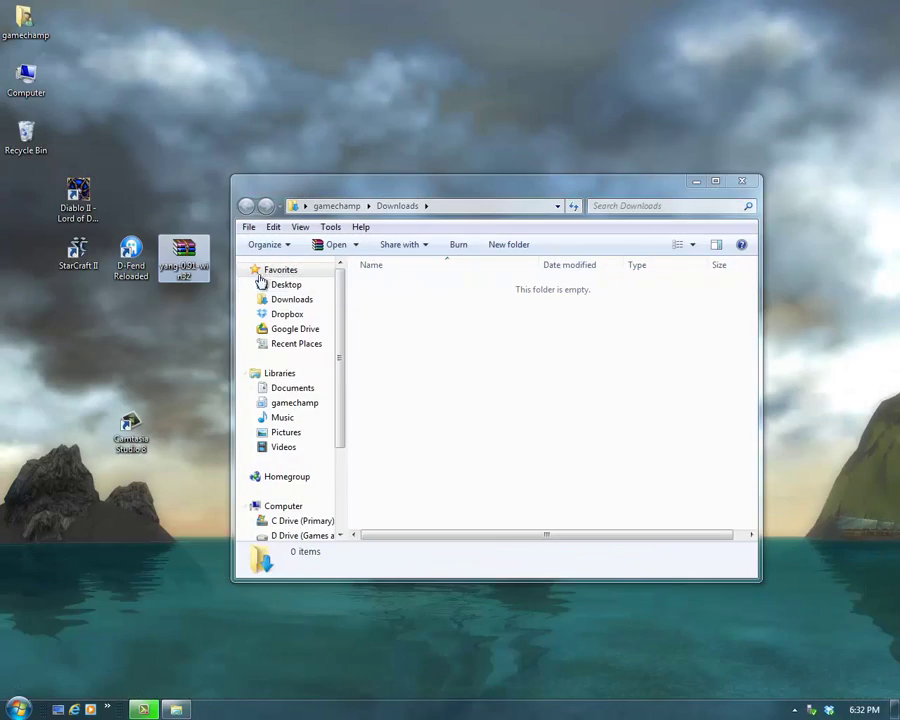
{"action": "left_click", "coordinate": [741, 182]}
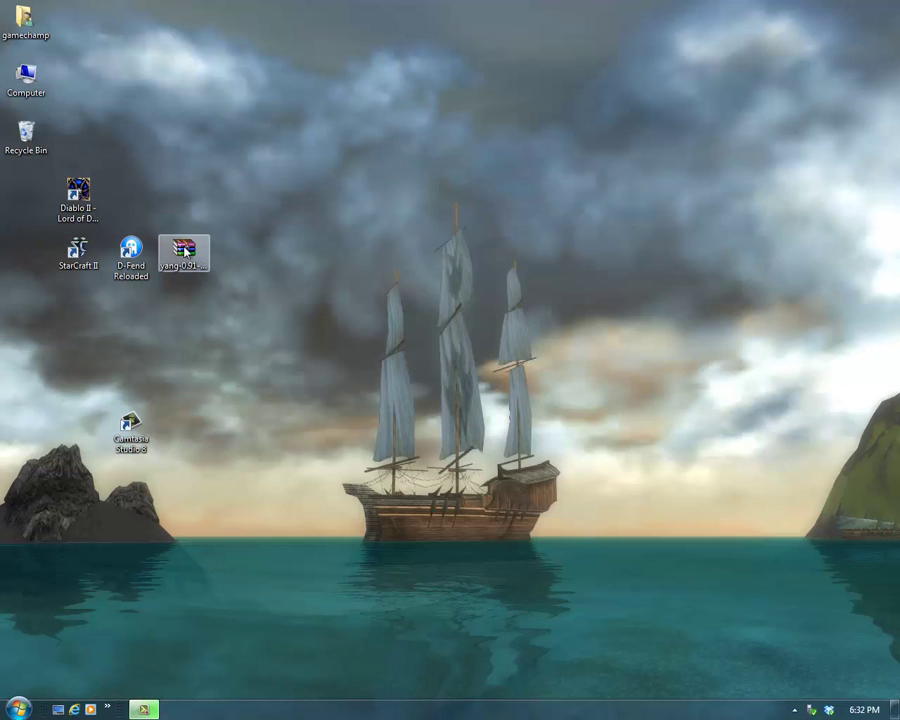
{"action": "double_click", "coordinate": [185, 250]}
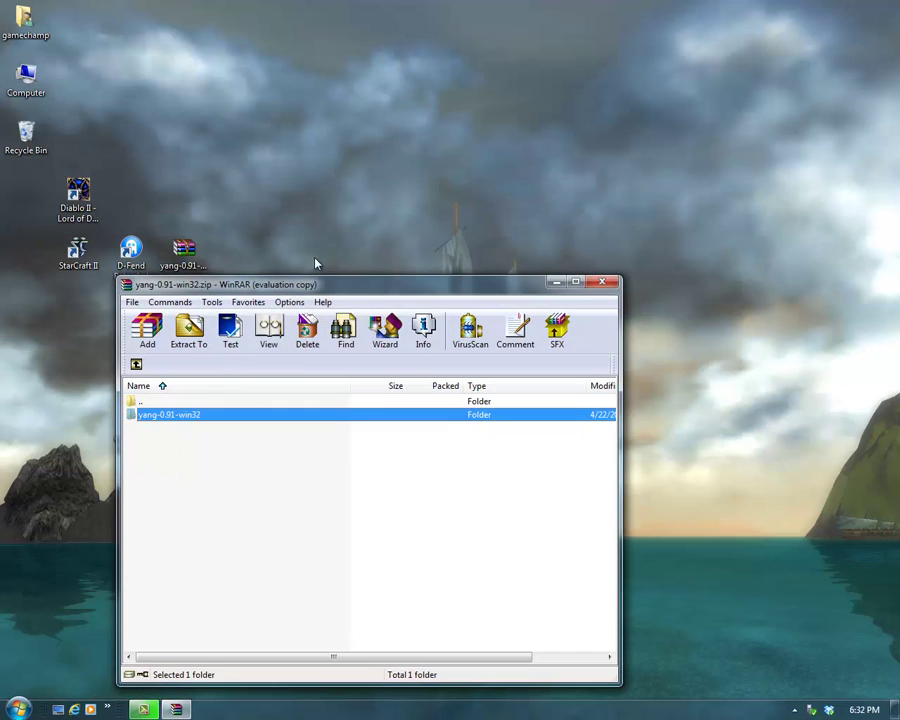
{"action": "left_click", "coordinate": [602, 282]}
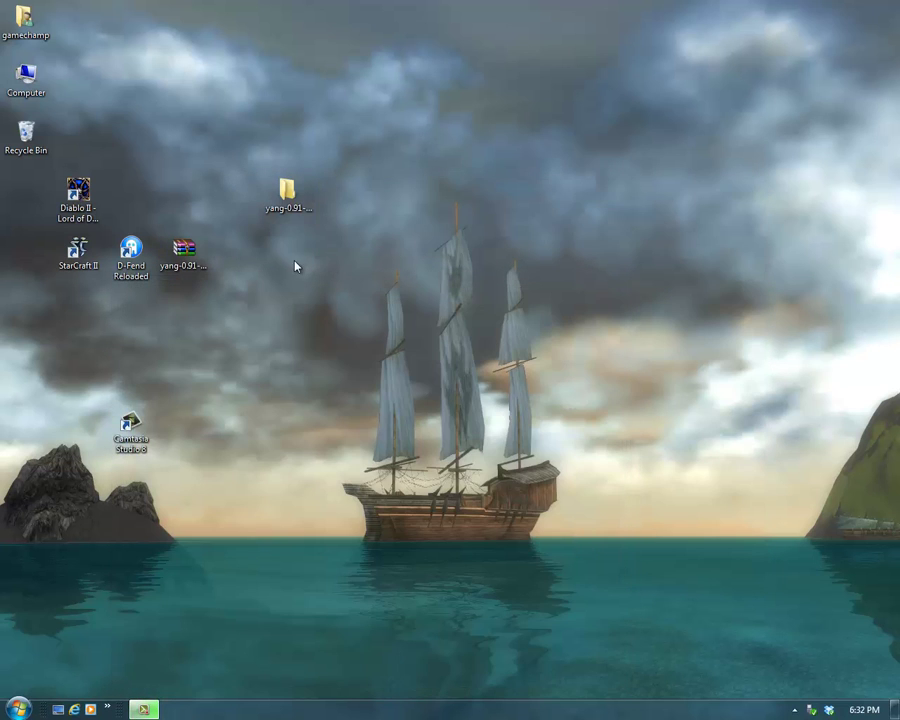
{"action": "double_click", "coordinate": [284, 209]}
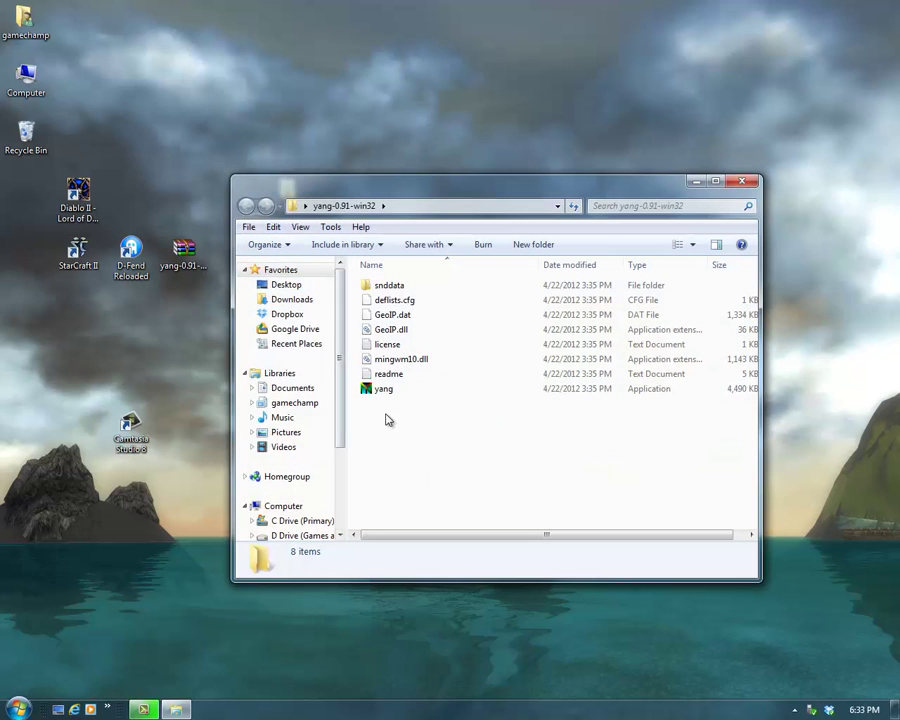
{"action": "double_click", "coordinate": [384, 389]}
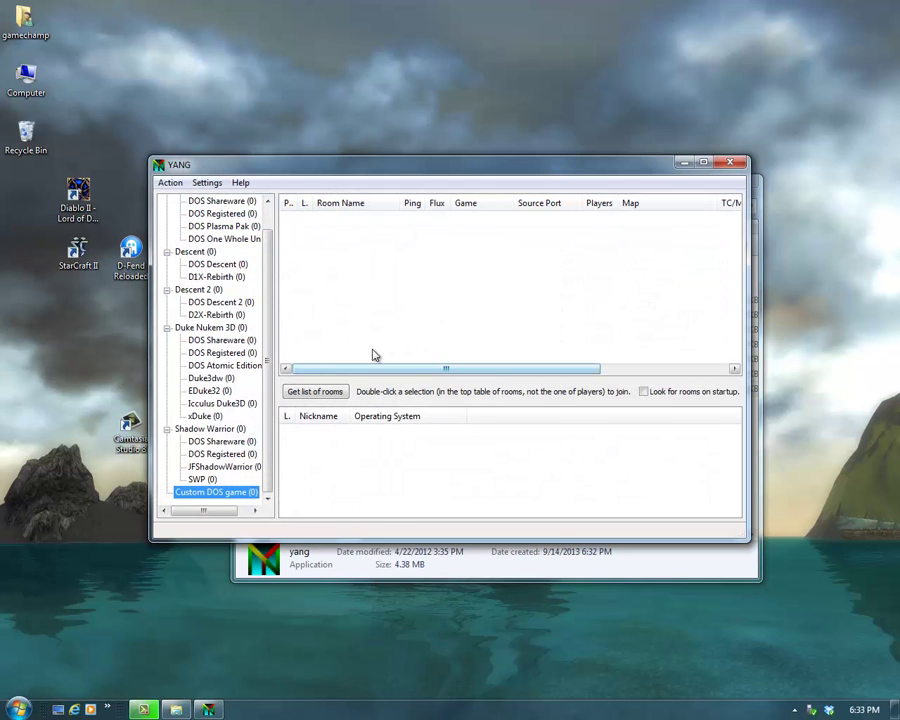
Step: On the Source ports DOSBox tab, tick 'I have DOSBox' and point it to D-Fend Reloaded\DOSBox\DOSBox.exe
{"action": "left_click", "coordinate": [205, 183]}
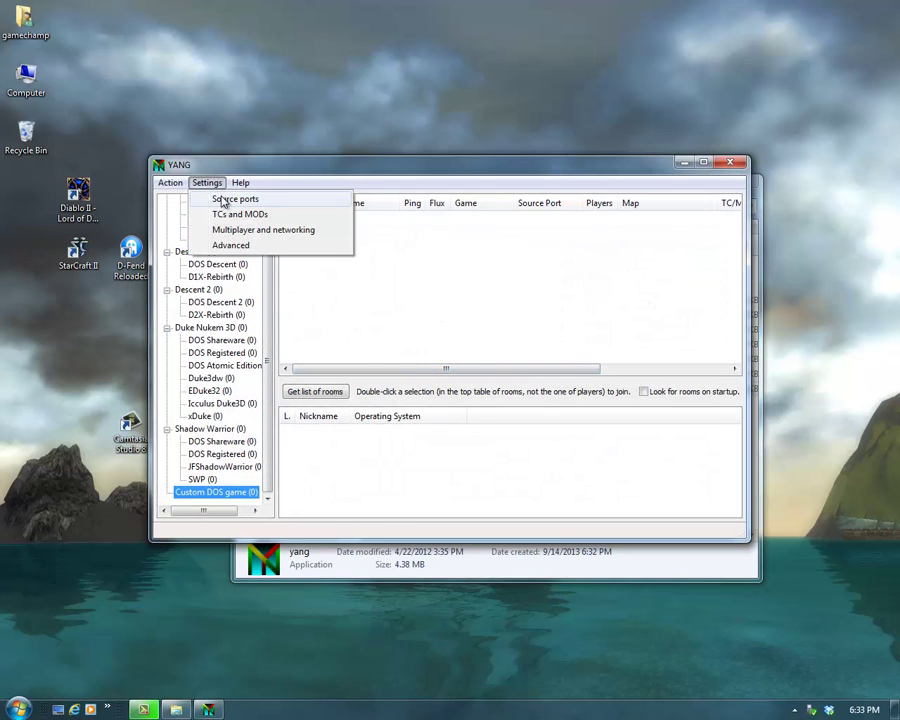
{"action": "left_click", "coordinate": [218, 197]}
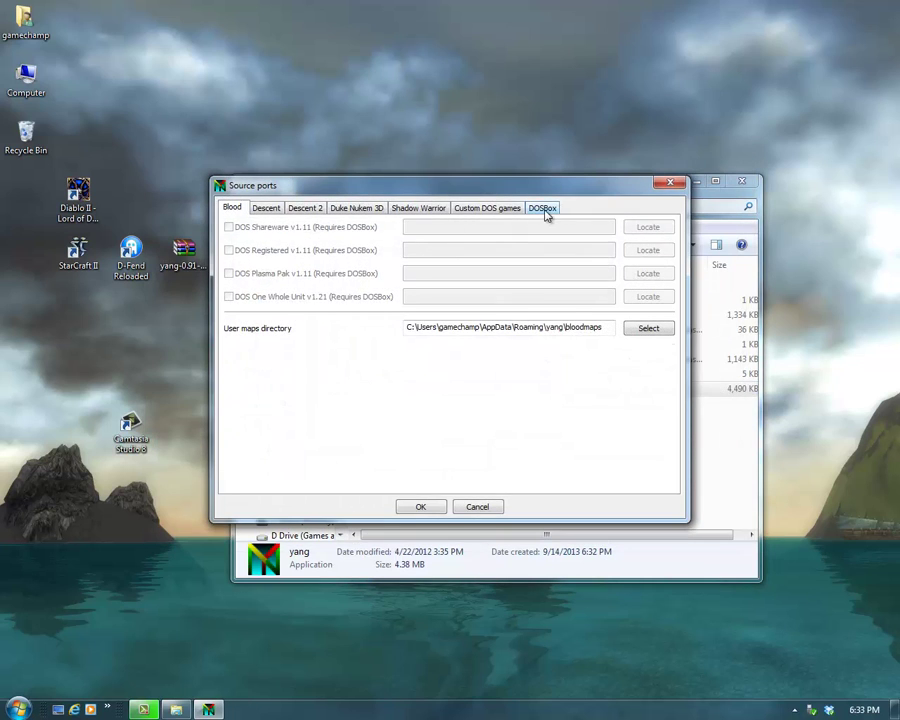
{"action": "left_click", "coordinate": [542, 208]}
{"action": "left_click", "coordinate": [264, 228]}
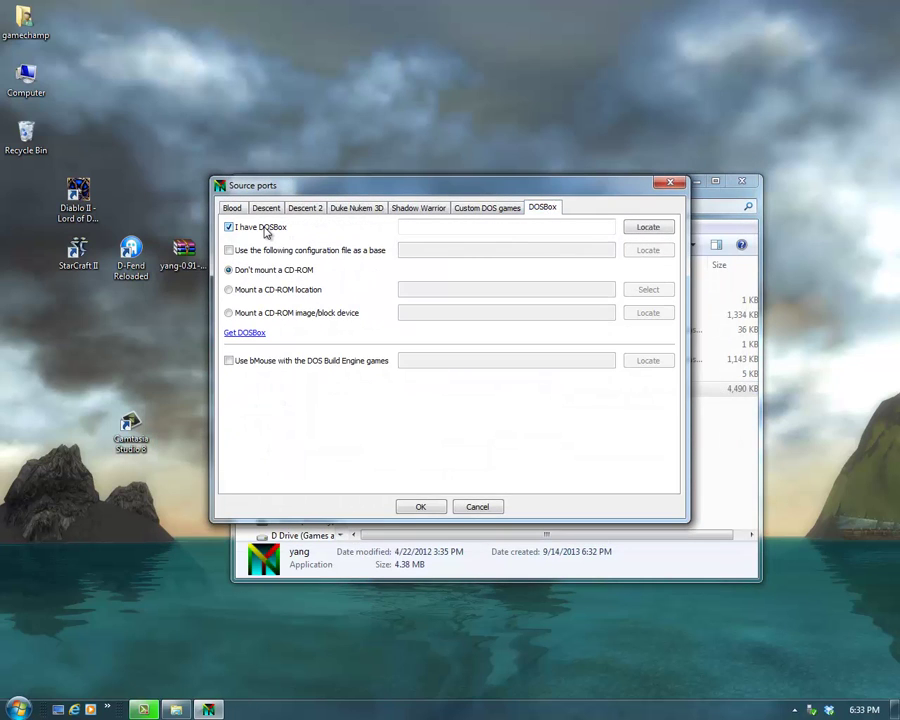
{"action": "left_click", "coordinate": [643, 229]}
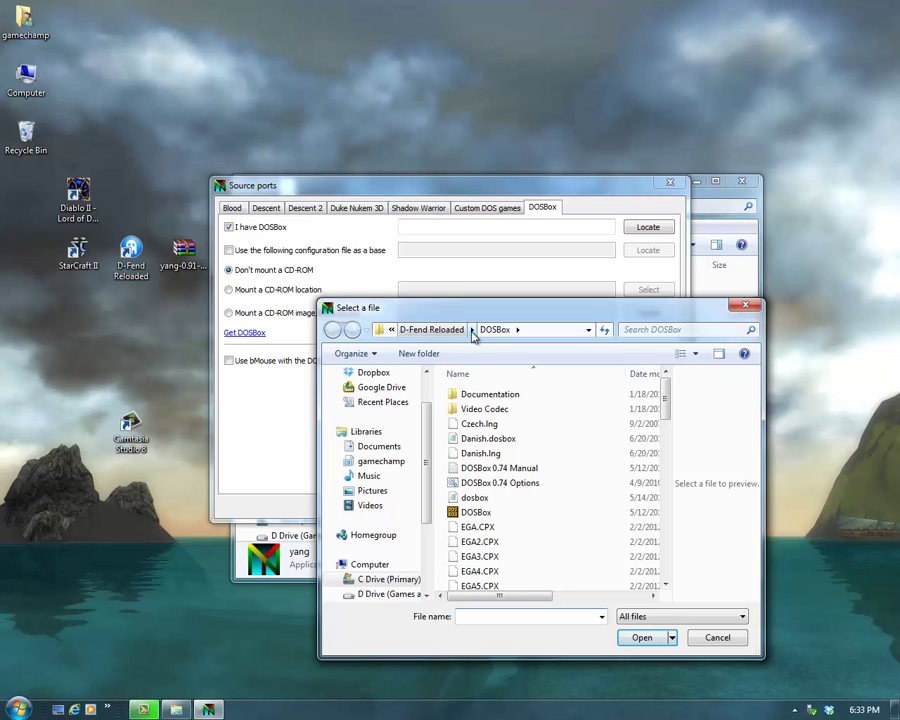
{"action": "left_click", "coordinate": [426, 331]}
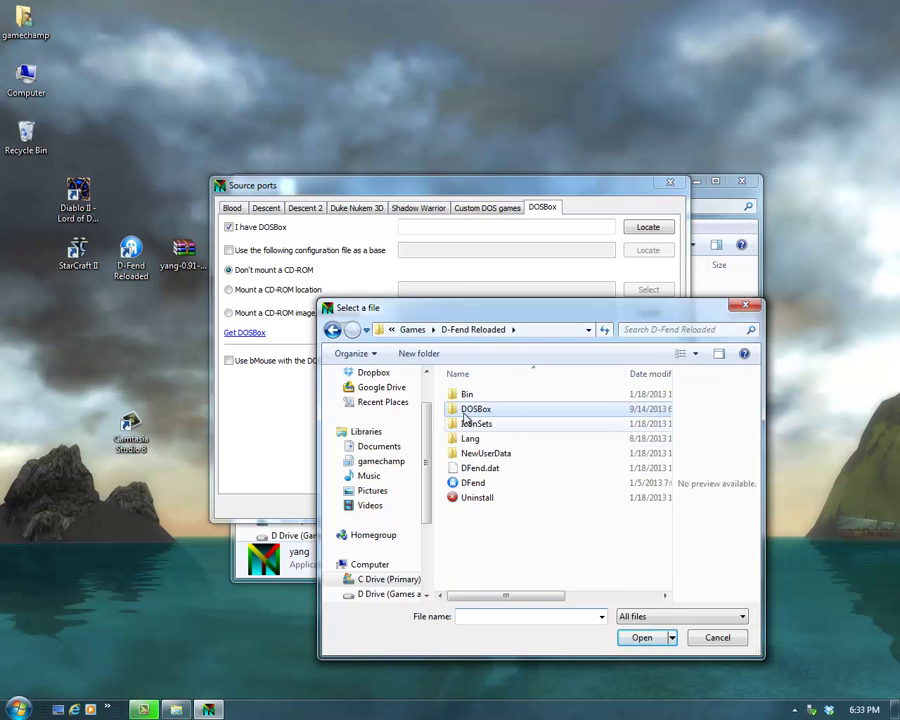
{"action": "double_click", "coordinate": [467, 408]}
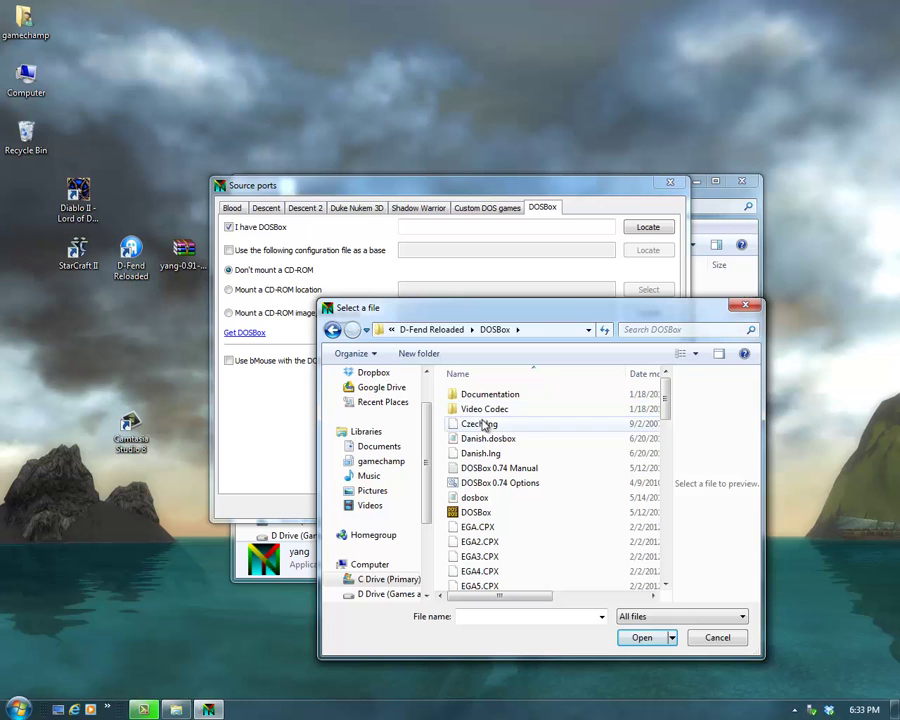
{"action": "left_click", "coordinate": [467, 513]}
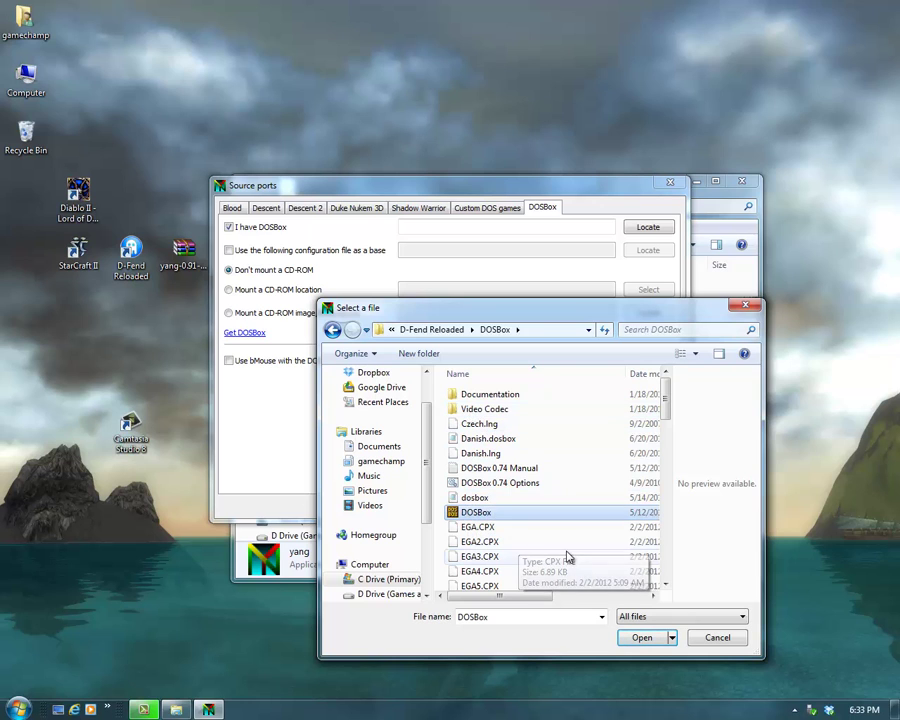
{"action": "left_click", "coordinate": [638, 641]}
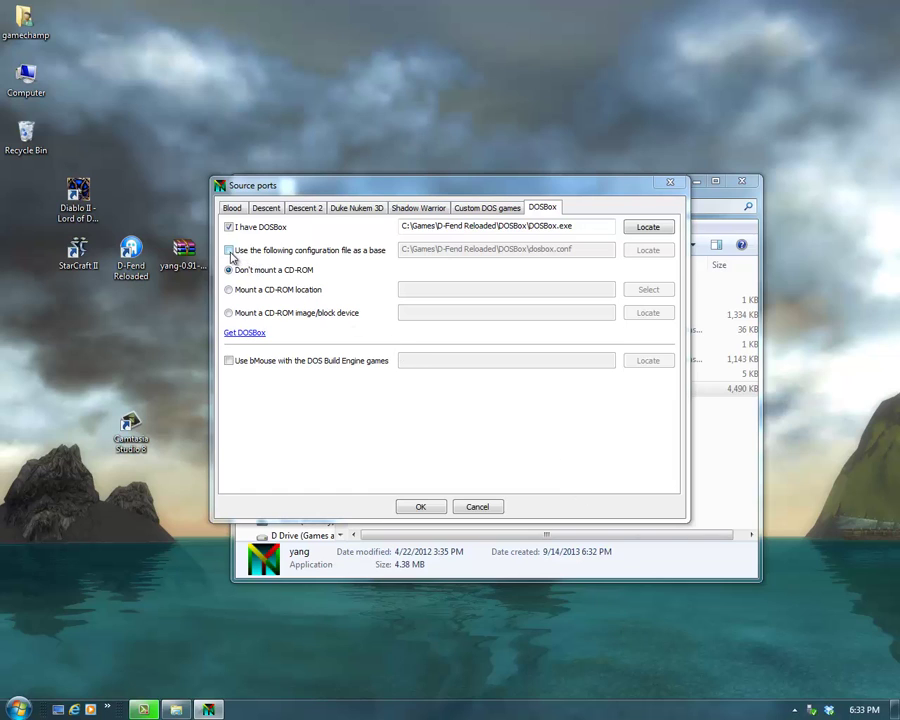
Step: Enable 'Use the following configuration file as a base' and clear its path
{"action": "left_click", "coordinate": [229, 251]}
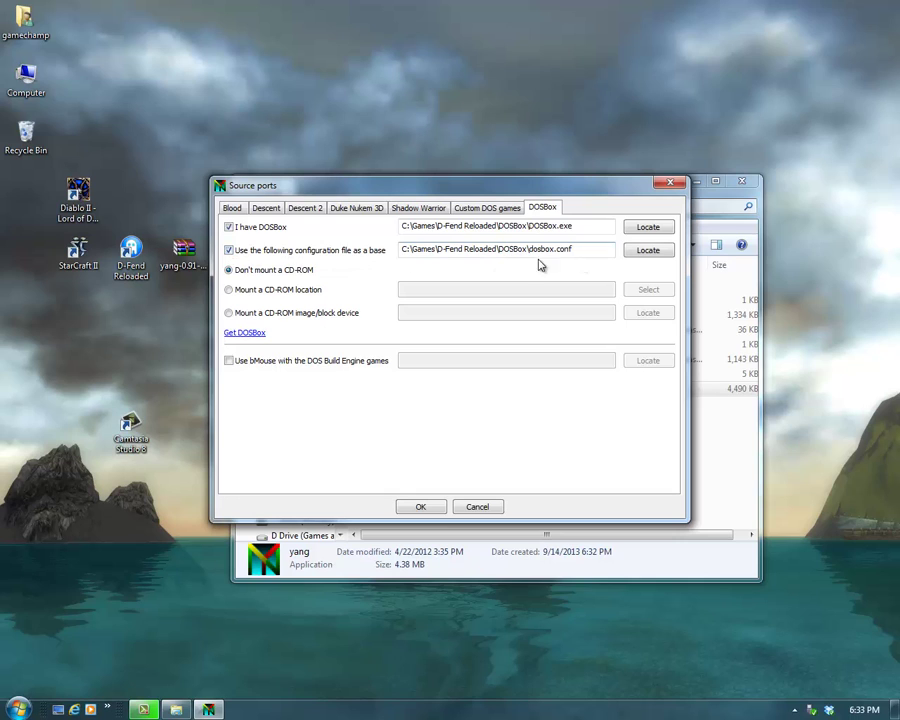
{"action": "left_click_drag", "start_coordinate": [562, 248], "coordinate": [305, 250]}
{"action": "key", "text": "BackSpace"}
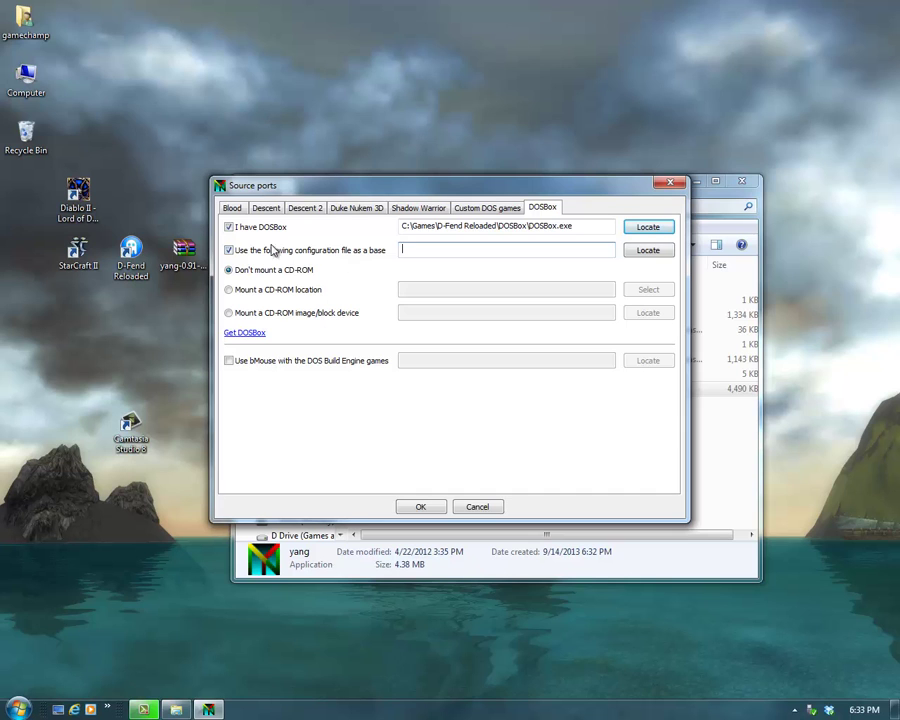
Step: Open the DOSBox 0.74 Options file from C:\Games\D-Fend Reloaded\DOSBox in Notepad
{"action": "left_click", "coordinate": [30, 86]}
{"action": "double_click", "coordinate": [30, 86]}
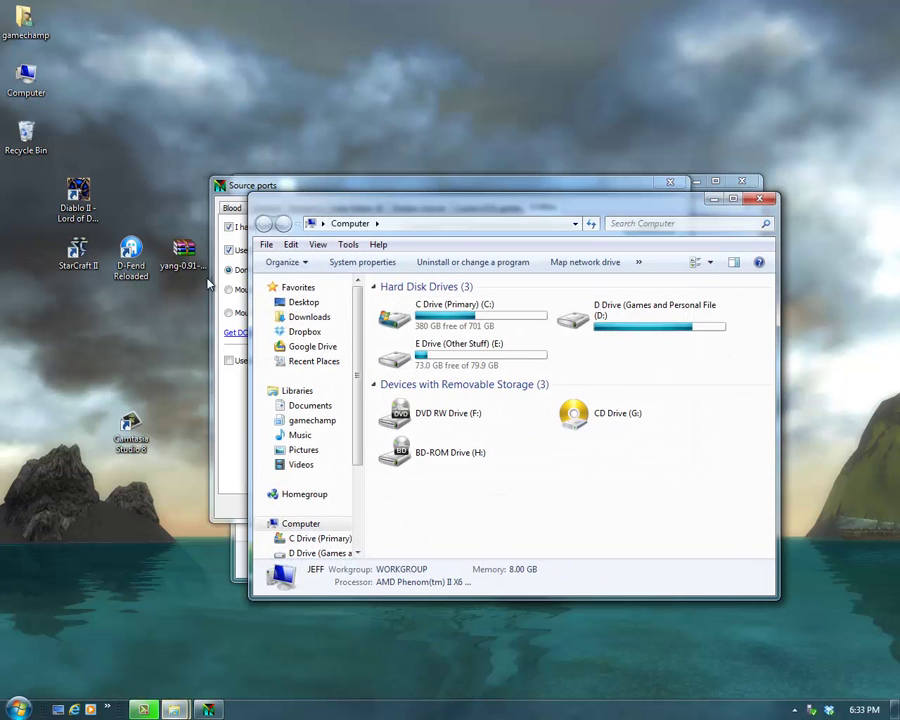
{"action": "double_click", "coordinate": [430, 308]}
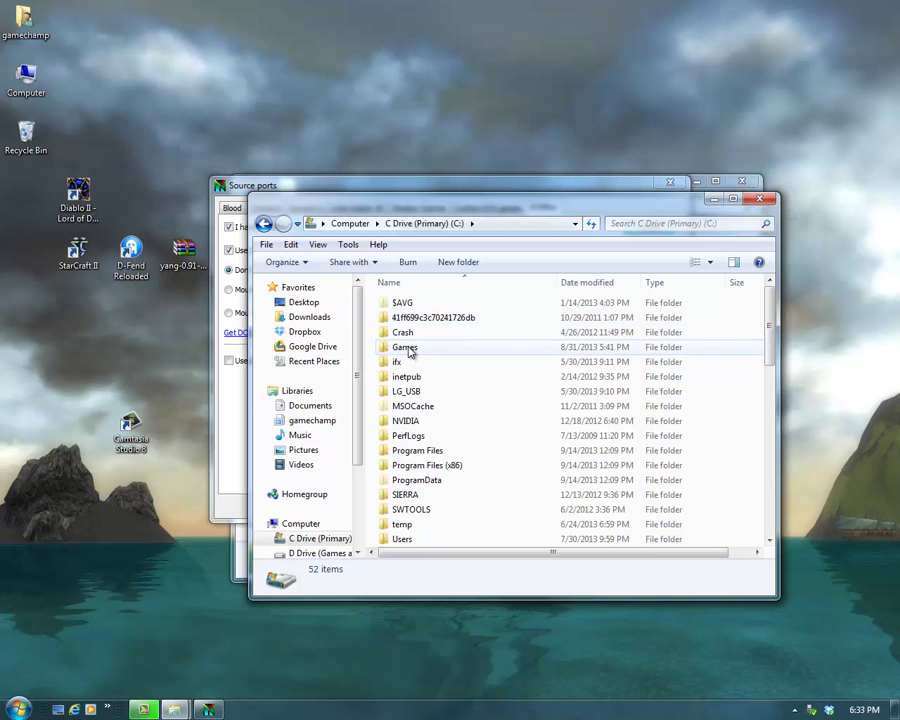
{"action": "double_click", "coordinate": [402, 347]}
{"action": "double_click", "coordinate": [410, 347]}
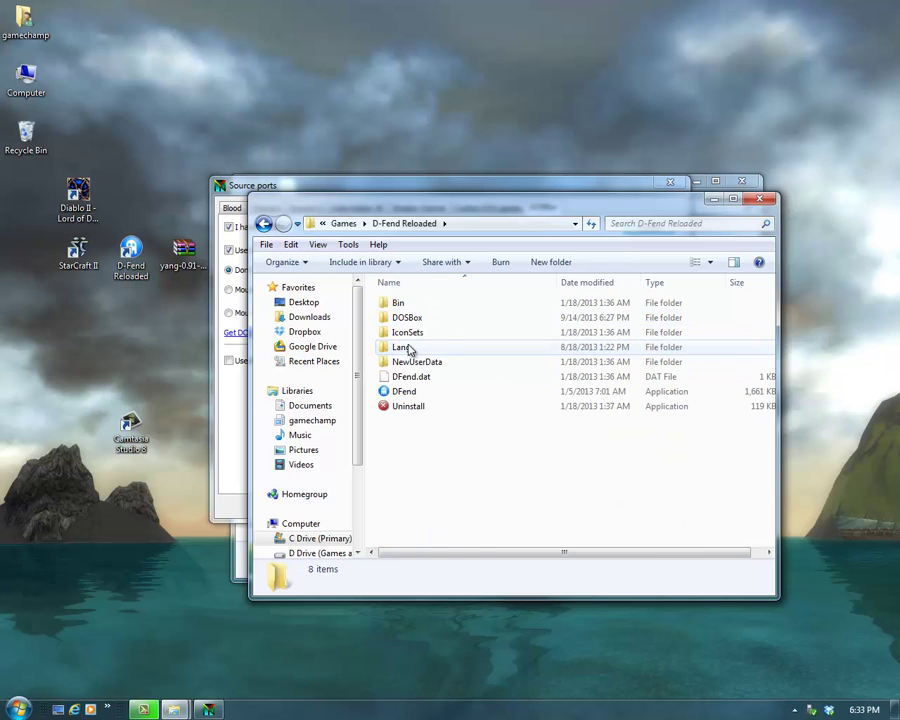
{"action": "double_click", "coordinate": [410, 317]}
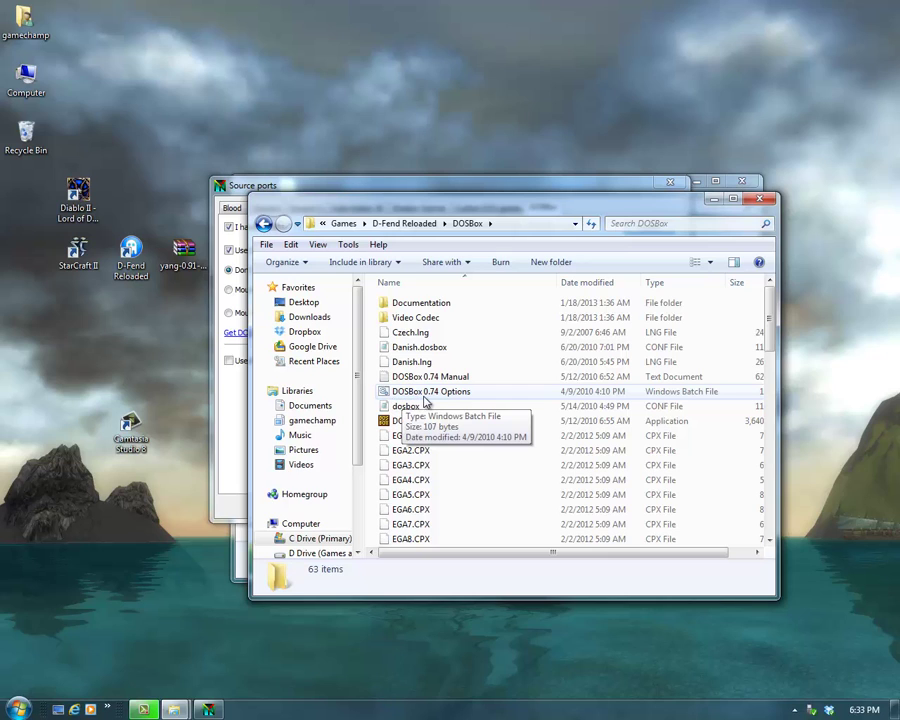
{"action": "double_click", "coordinate": [453, 396]}
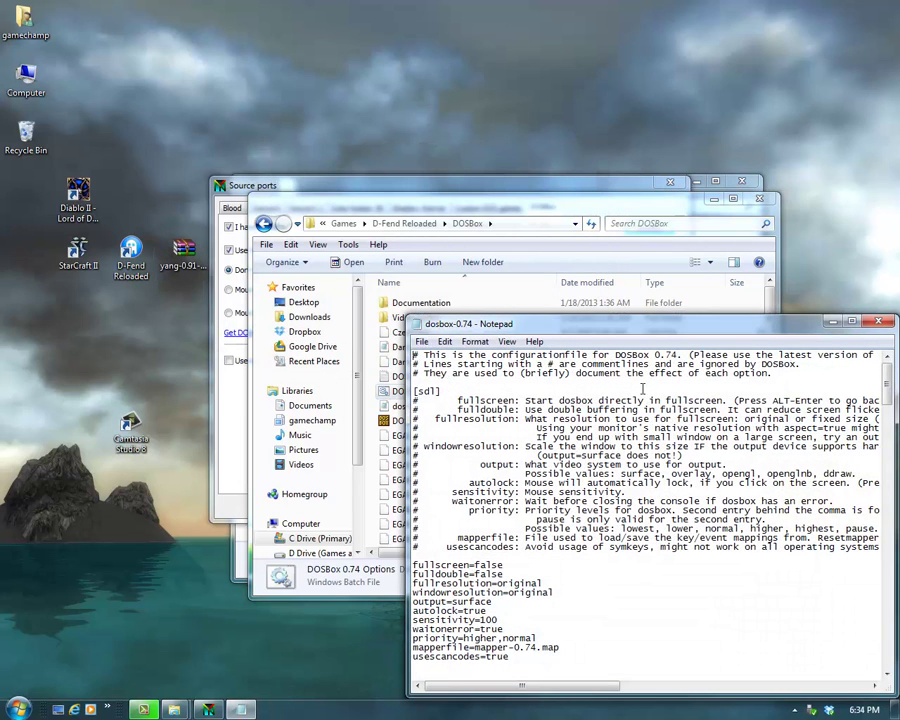
Step: Change core=auto to core=simple in the [cpu] section and start saving under a new name
{"action": "scroll", "coordinate": [526, 583], "scroll_direction": "down", "scroll_amount": 3}
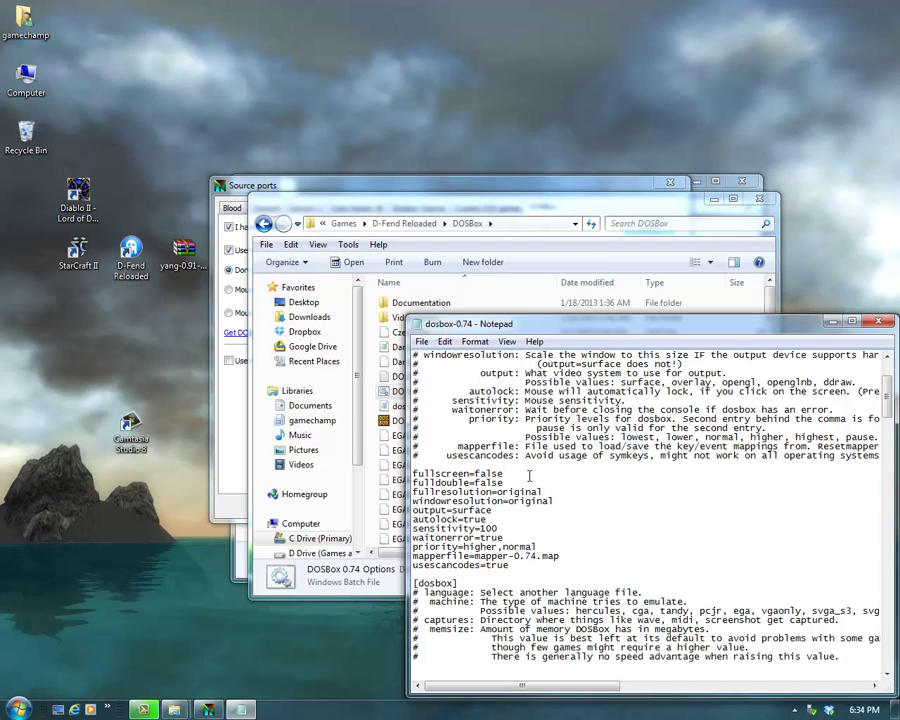
{"action": "scroll", "coordinate": [536, 477], "scroll_direction": "down", "scroll_amount": 14}
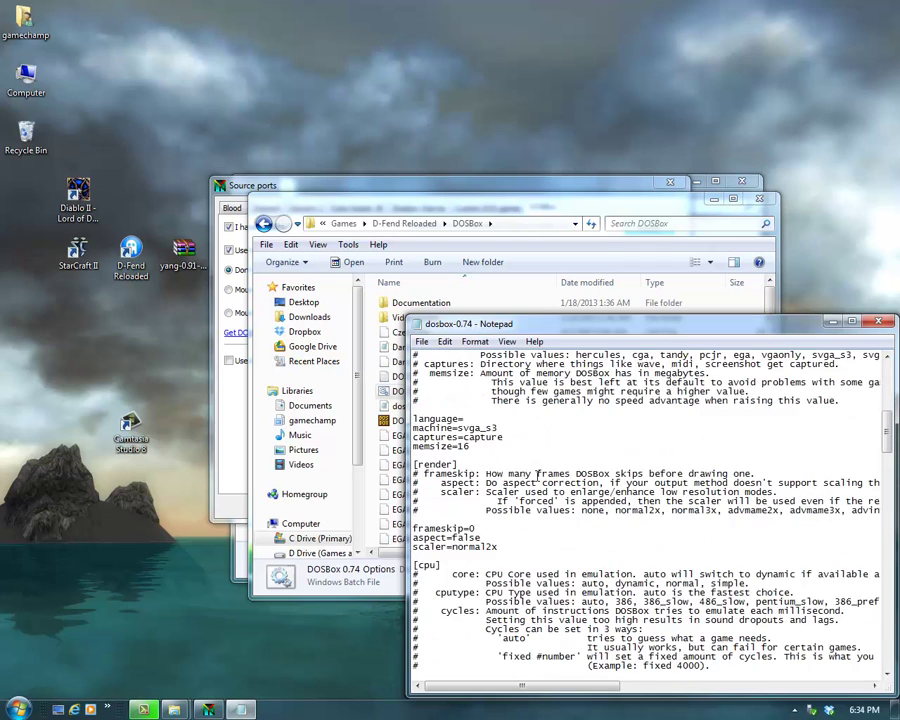
{"action": "scroll", "coordinate": [538, 476], "scroll_direction": "down", "scroll_amount": 3}
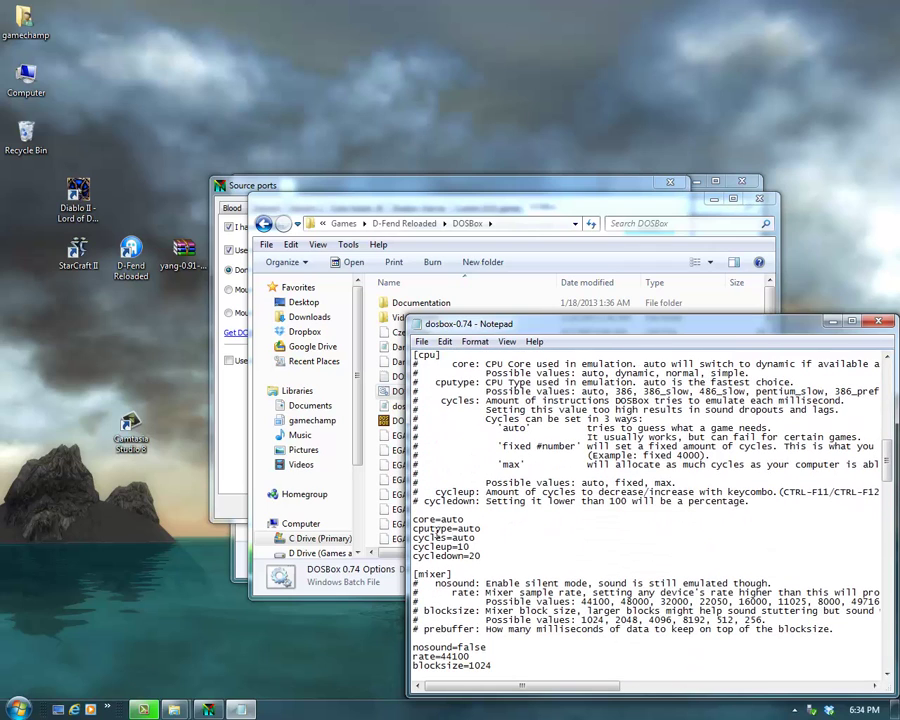
{"action": "left_click_drag", "start_coordinate": [441, 517], "coordinate": [470, 518]}
{"action": "type", "text": "simple"}
{"action": "left_click", "coordinate": [422, 341]}
{"action": "left_click", "coordinate": [450, 402]}
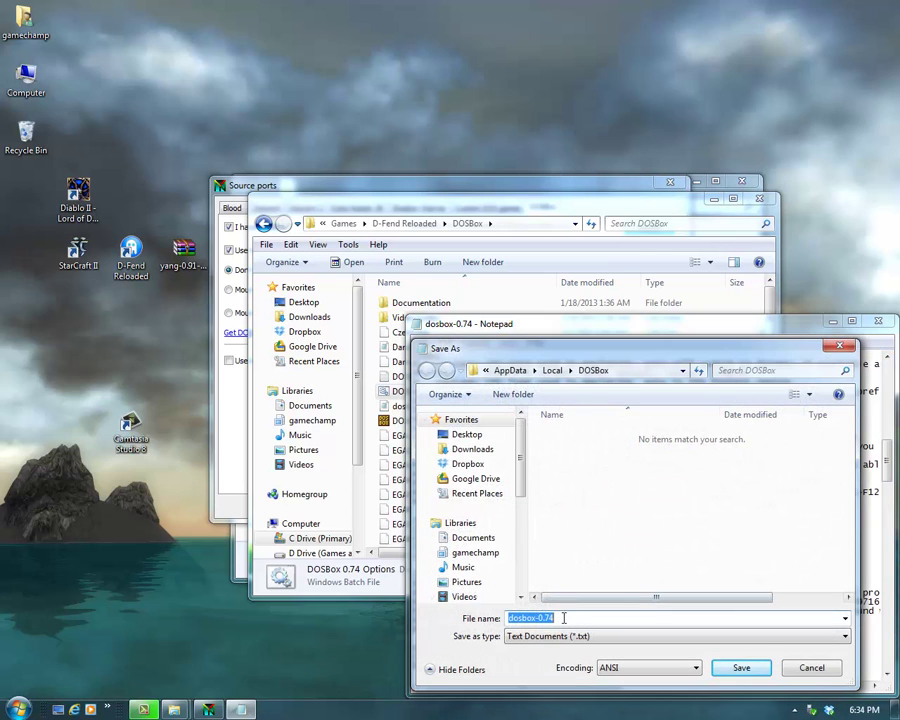
Step: Save the edited config as Warcraft2.bat in C:\Games\D-Fend Reloaded\DOSBox
{"action": "type", "text": "Warcraft2.bat"}
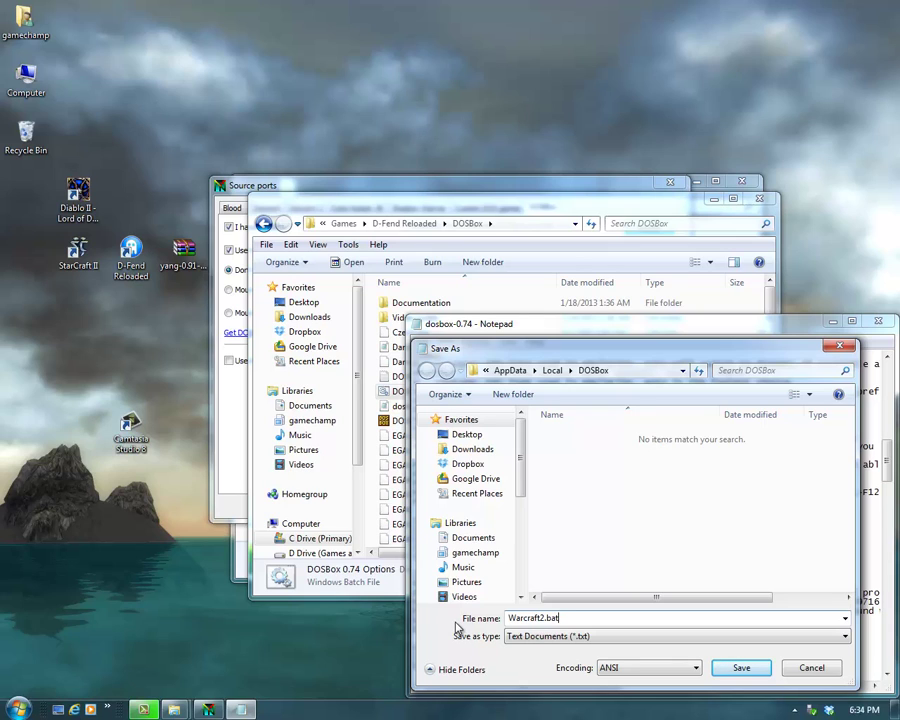
{"action": "left_click", "coordinate": [520, 597]}
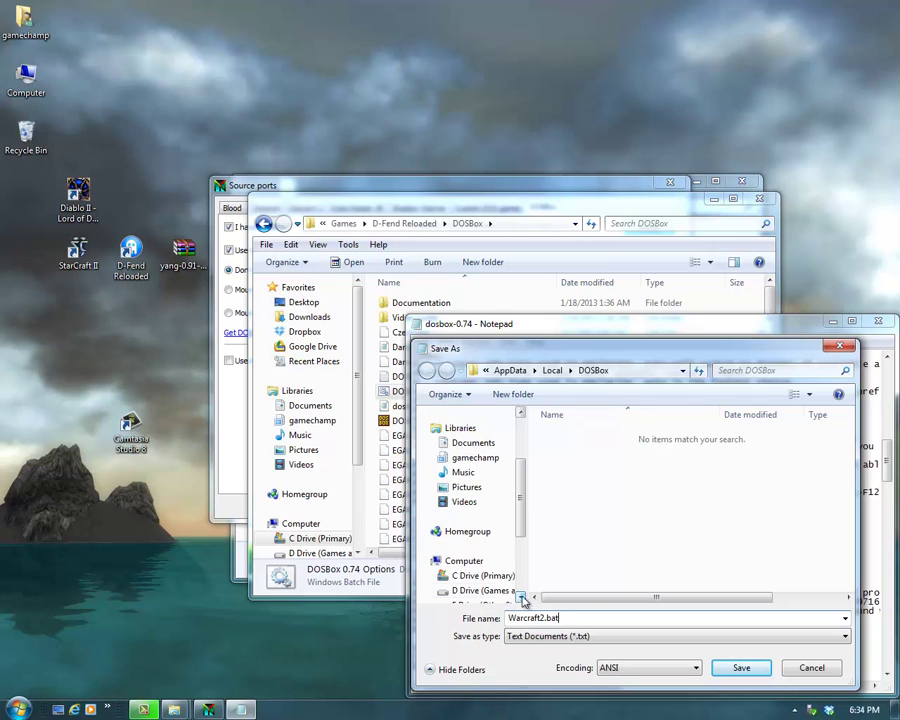
{"action": "left_click", "coordinate": [440, 576]}
{"action": "double_click", "coordinate": [584, 478]}
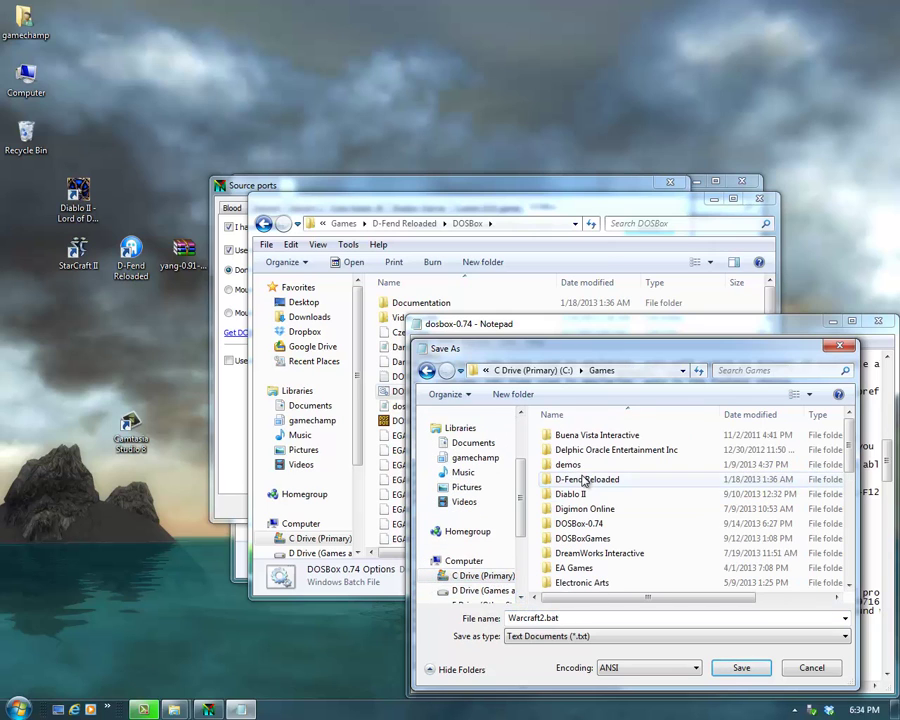
{"action": "double_click", "coordinate": [586, 480]}
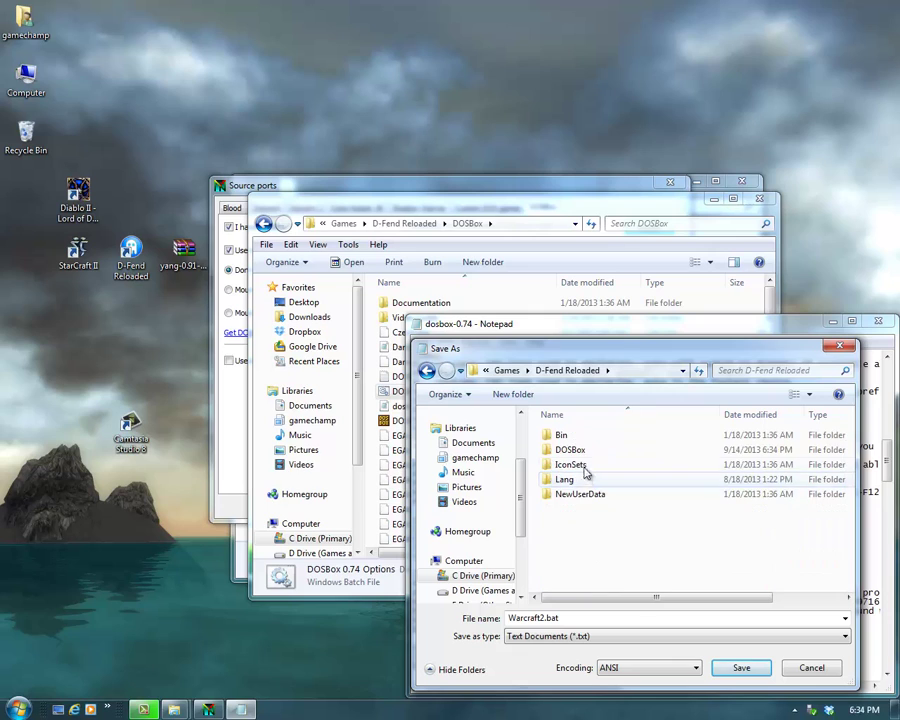
{"action": "double_click", "coordinate": [572, 450]}
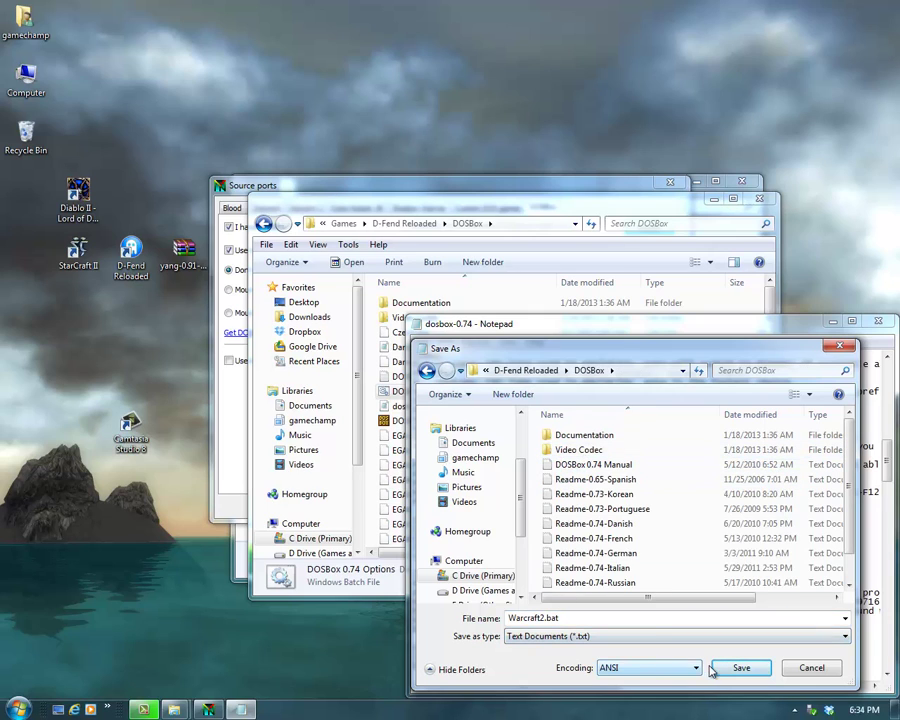
{"action": "left_click", "coordinate": [740, 668]}
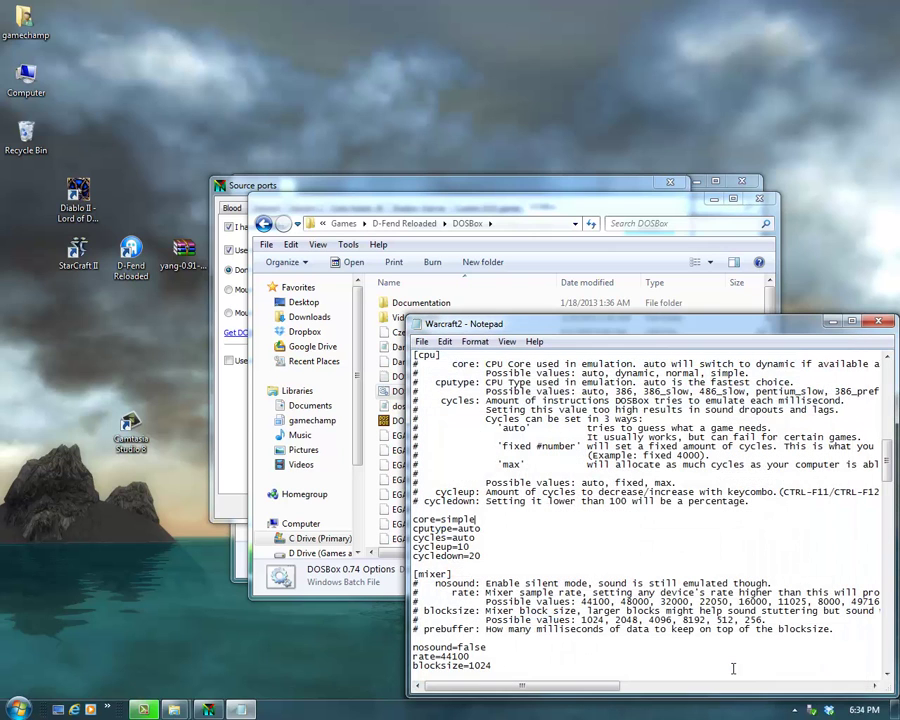
Step: Close Notepad and the DOSBox folder, then set Warcraft2.bat as YANG's DOSBox base configuration
{"action": "left_click", "coordinate": [878, 321]}
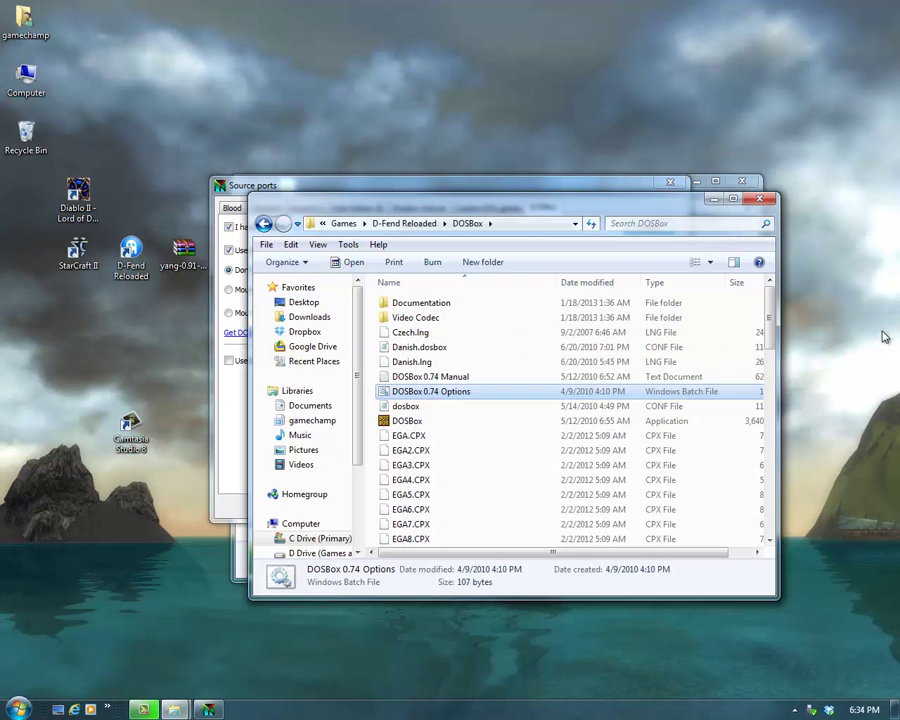
{"action": "left_click", "coordinate": [760, 199]}
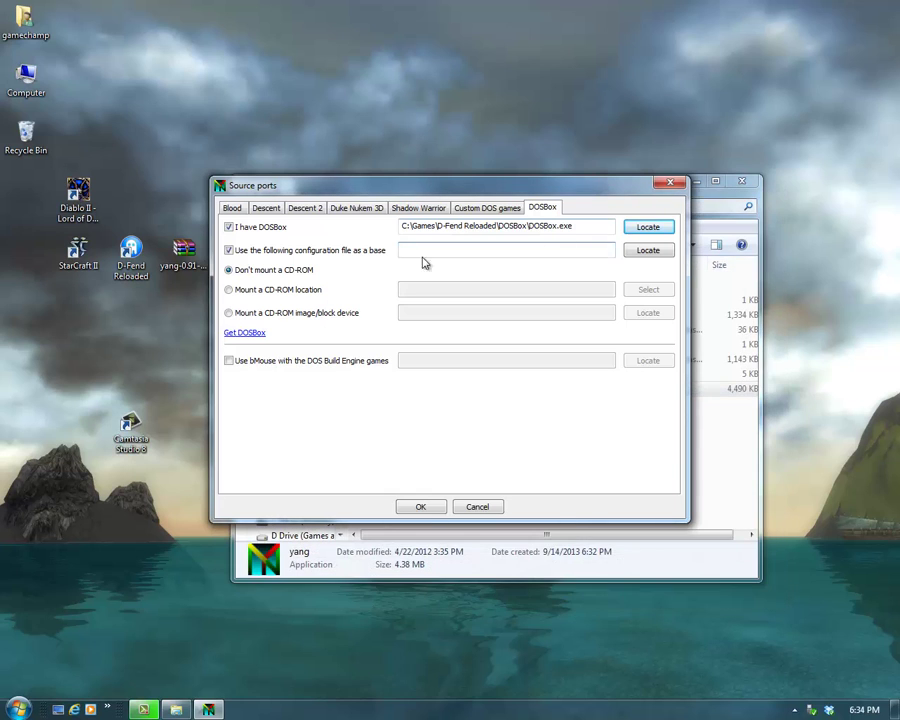
{"action": "left_click", "coordinate": [643, 251]}
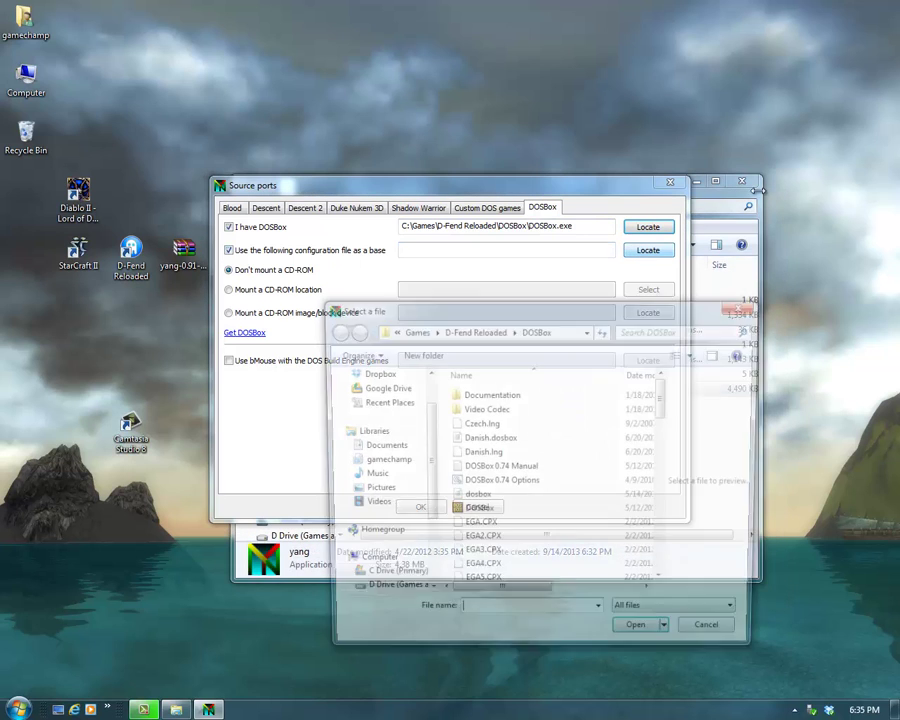
{"action": "scroll", "coordinate": [663, 480], "scroll_direction": "down", "scroll_amount": 20}
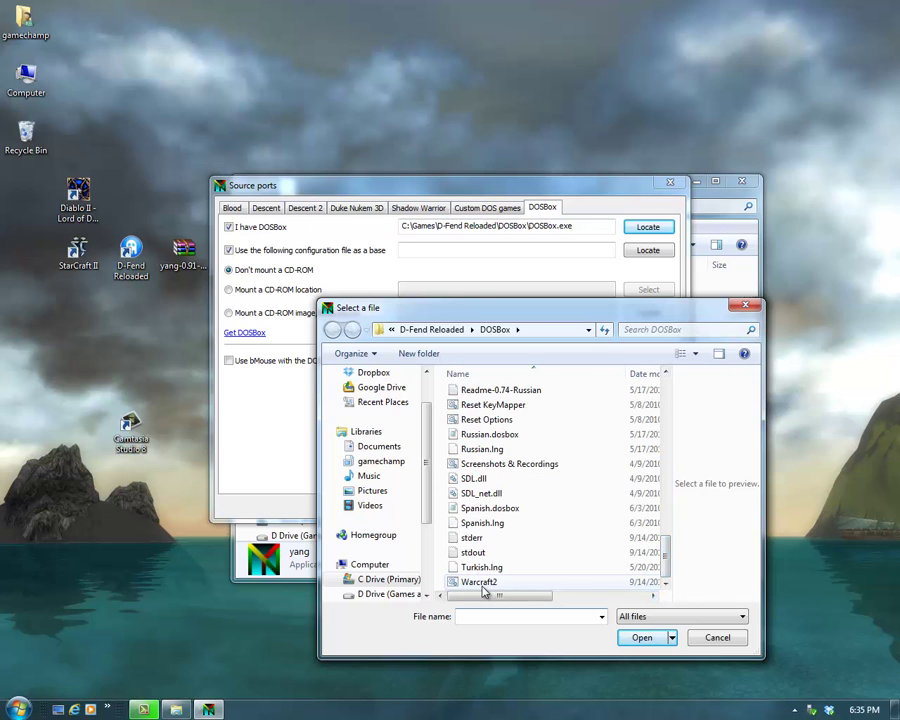
{"action": "left_click", "coordinate": [482, 584]}
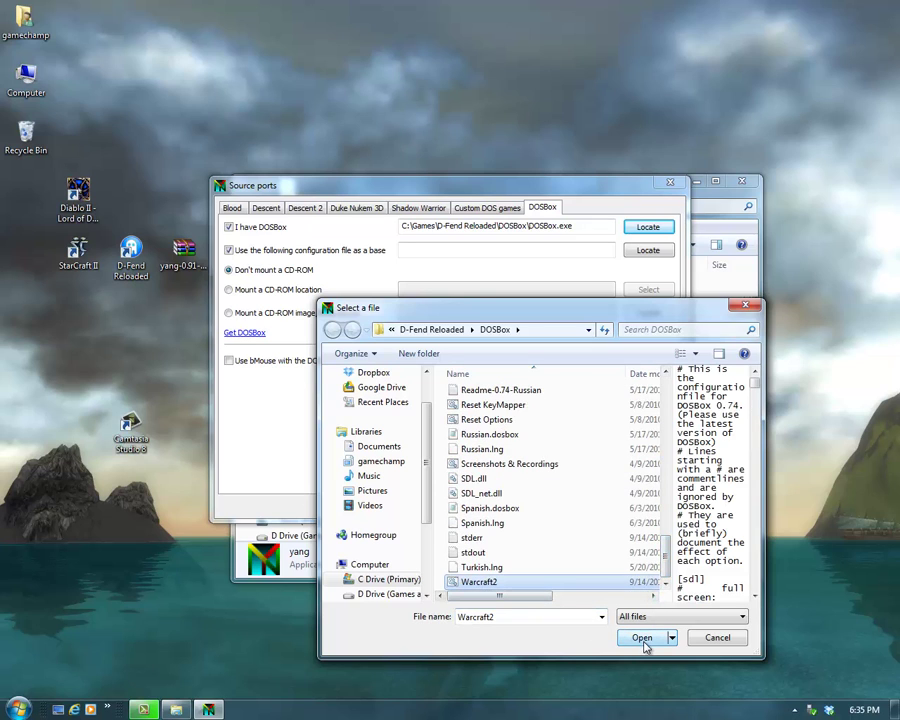
{"action": "left_click", "coordinate": [641, 638]}
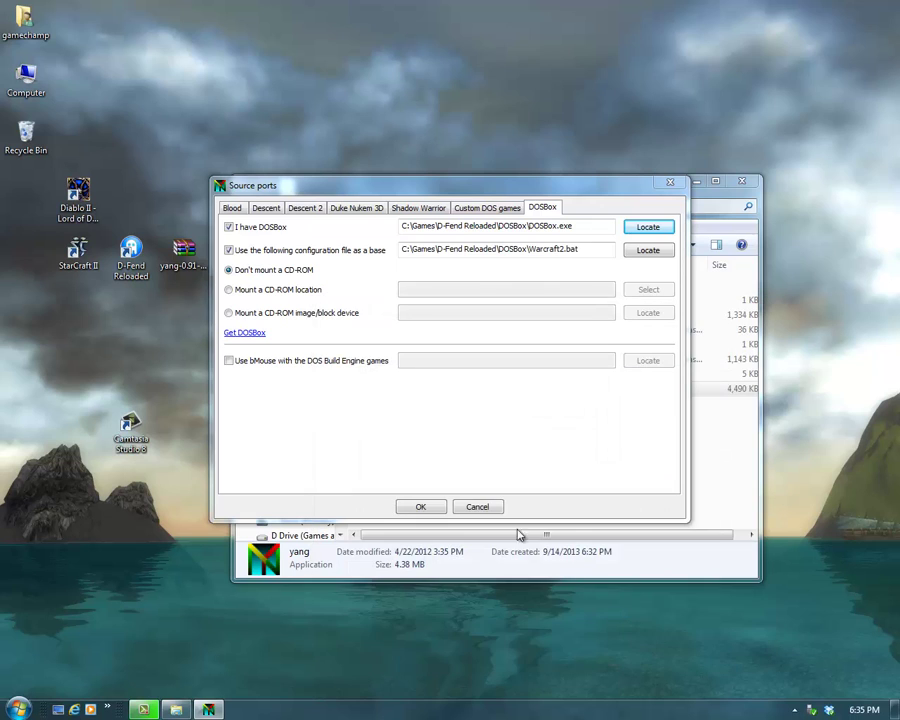
{"action": "left_click", "coordinate": [488, 208]}
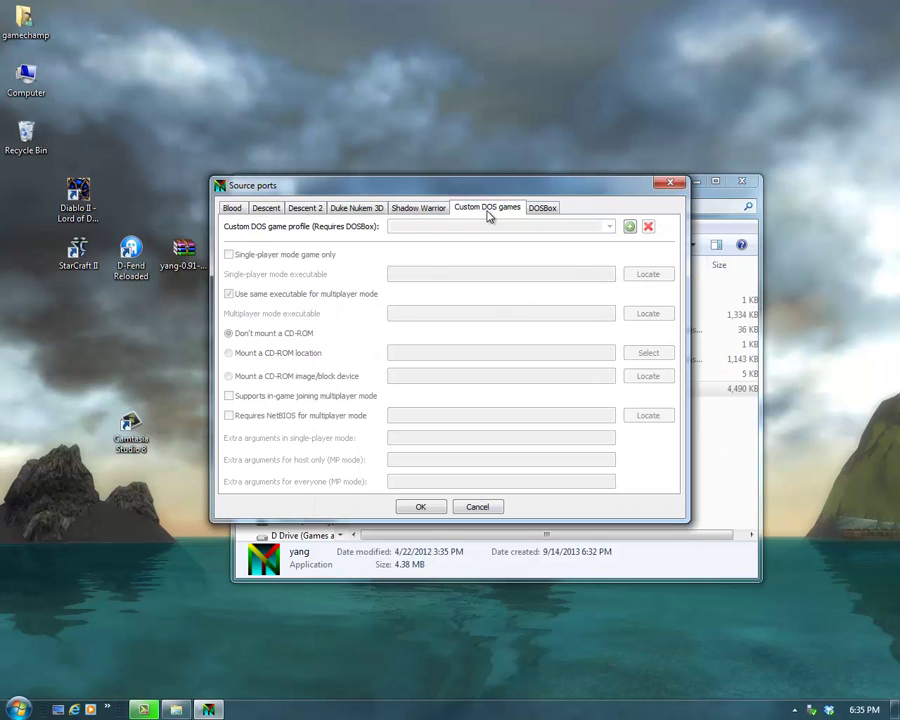
Step: Add a 'Warcraft 2' custom DOS game whose executable is C:\Games\DOSBoxGames\Warcraft2CD\war2.exe
{"action": "left_click", "coordinate": [630, 229]}
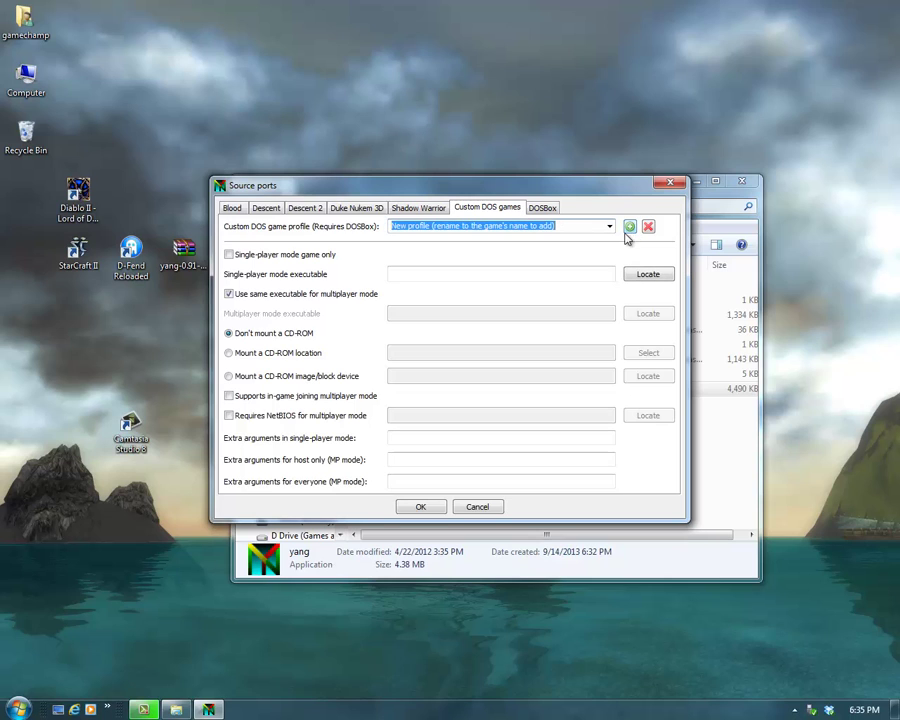
{"action": "type", "text": "Warcraft 2"}
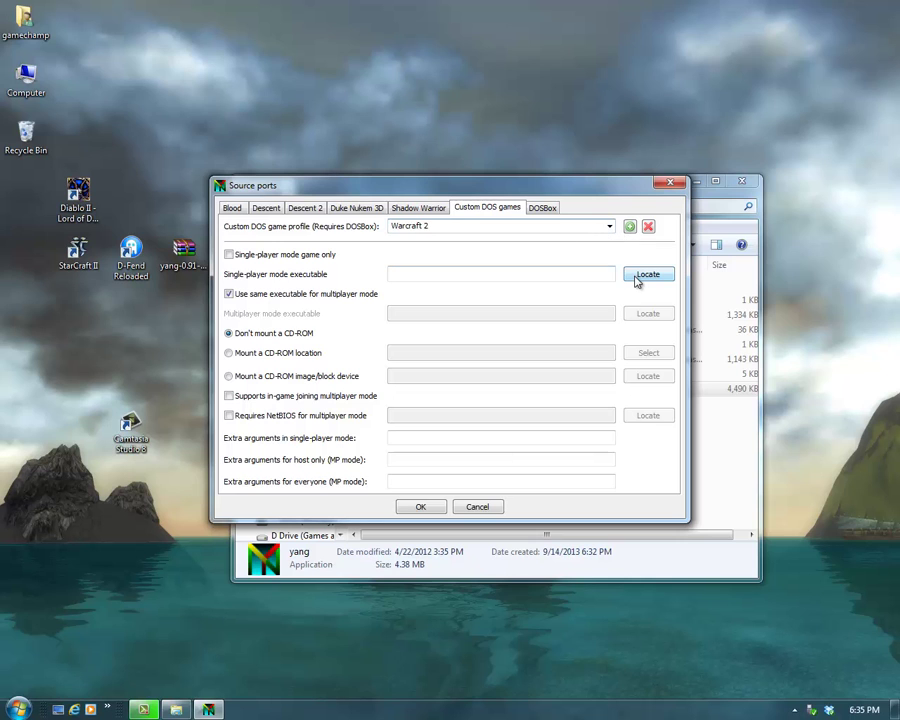
{"action": "left_click", "coordinate": [647, 275]}
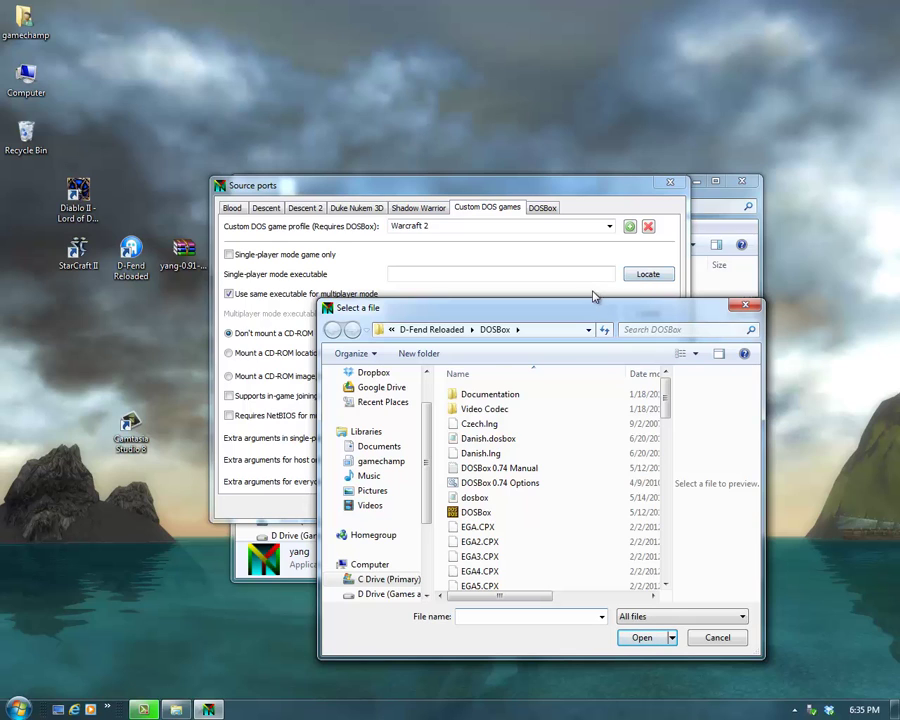
{"action": "left_click", "coordinate": [450, 329]}
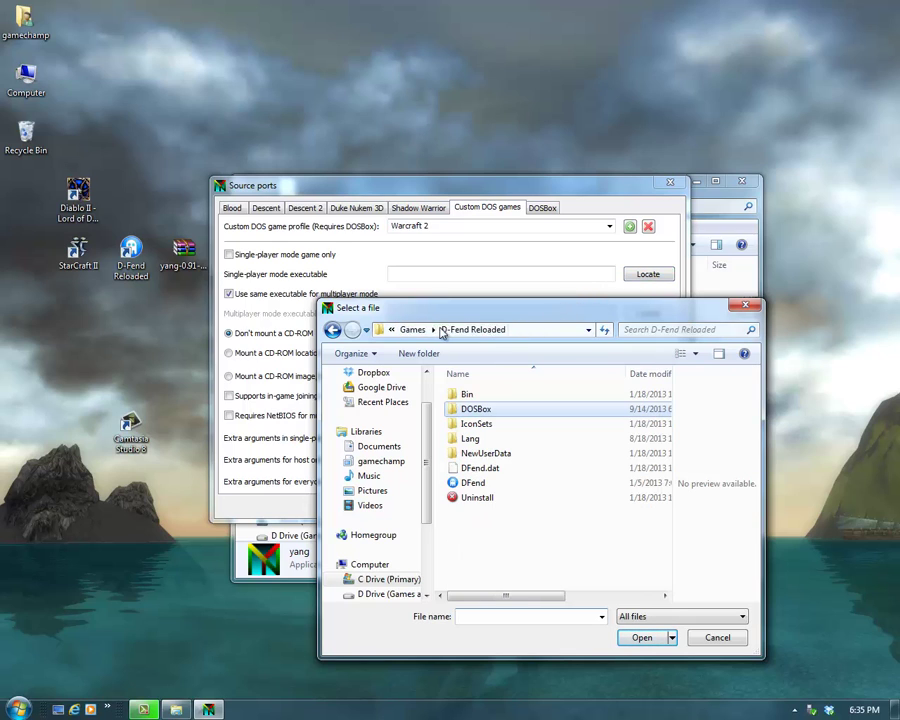
{"action": "left_click", "coordinate": [412, 329]}
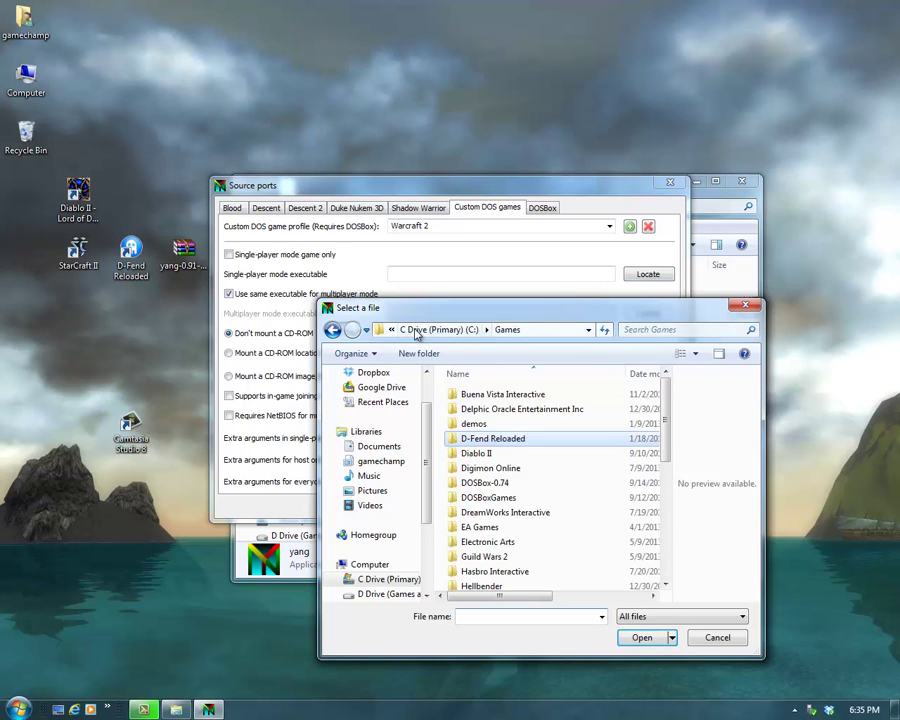
{"action": "double_click", "coordinate": [486, 497]}
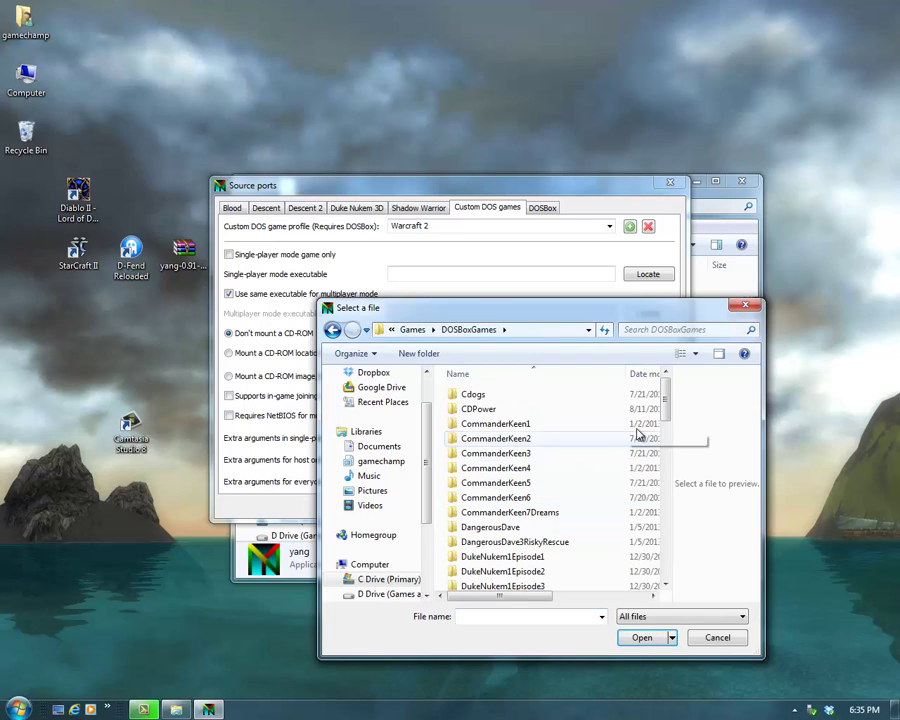
{"action": "left_click_drag", "start_coordinate": [665, 413], "coordinate": [672, 533]}
{"action": "left_click", "coordinate": [540, 560]}
{"action": "double_click", "coordinate": [540, 560]}
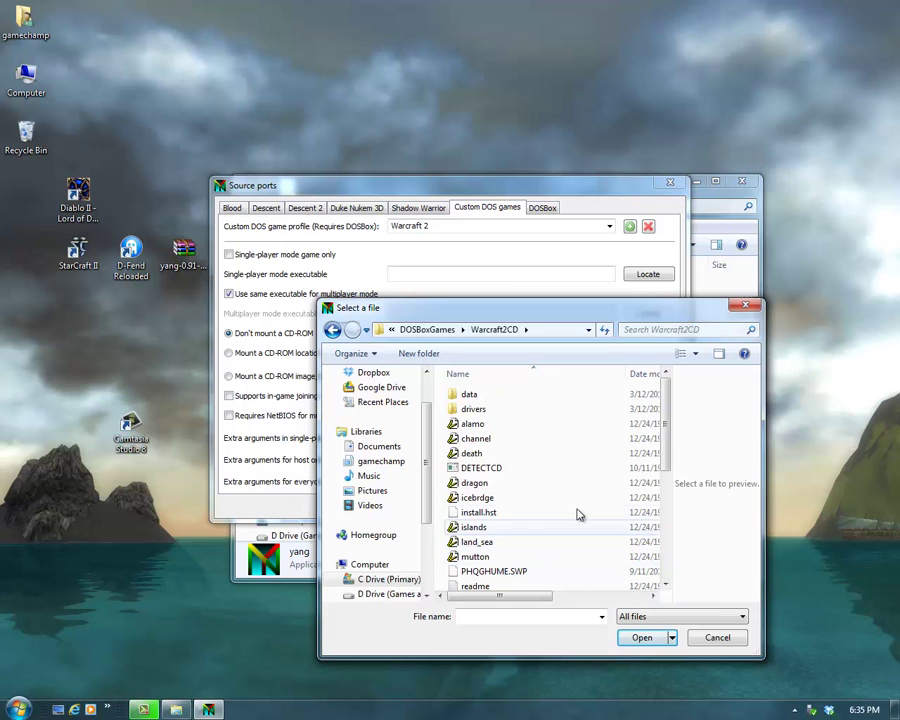
{"action": "left_click_drag", "start_coordinate": [669, 454], "coordinate": [669, 560]}
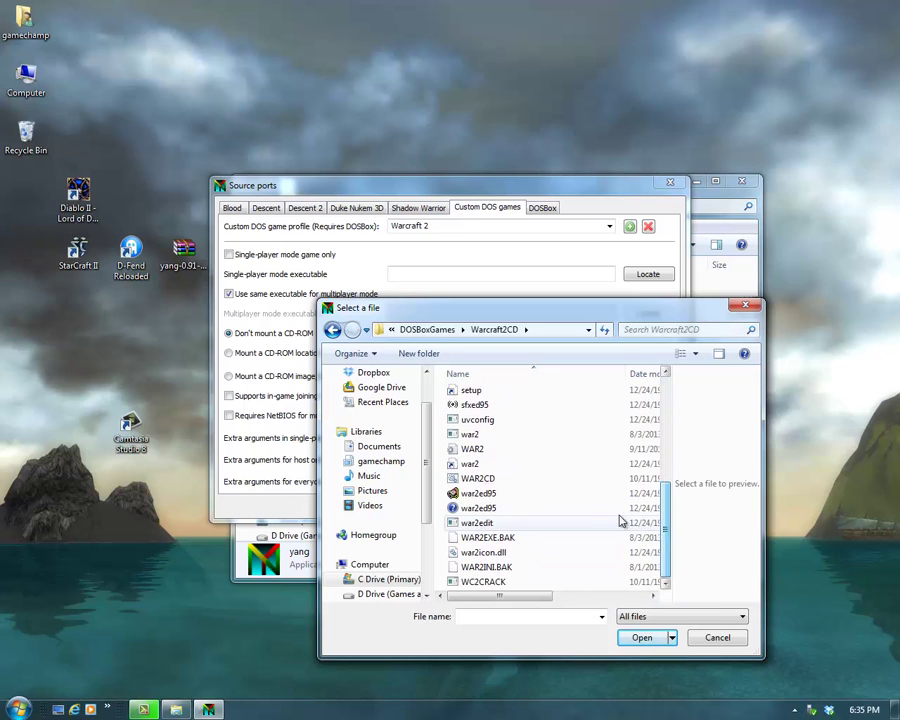
{"action": "left_click", "coordinate": [503, 440]}
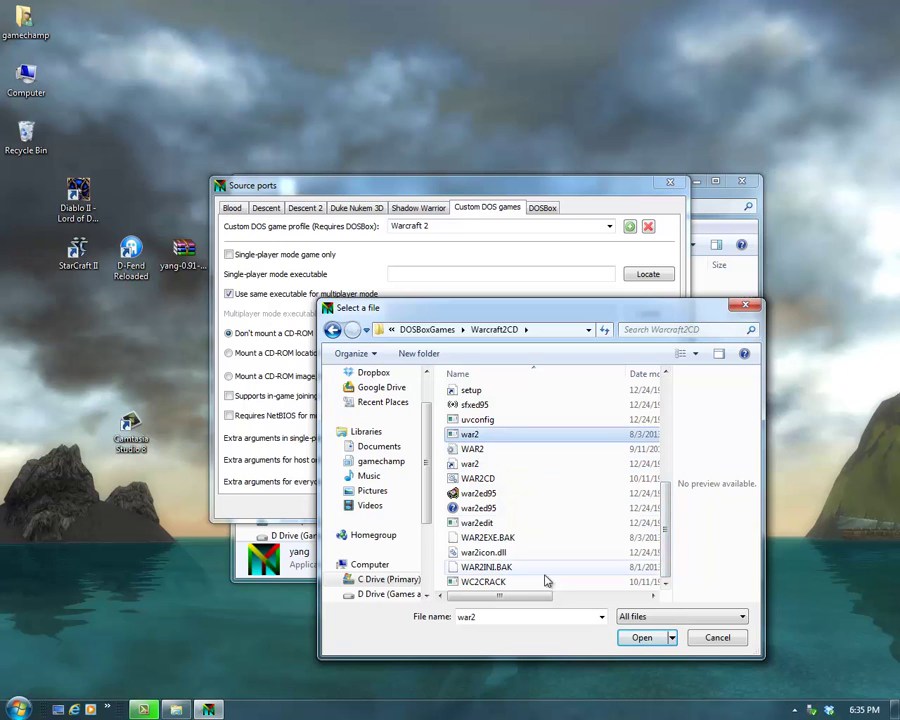
{"action": "left_click", "coordinate": [640, 638]}
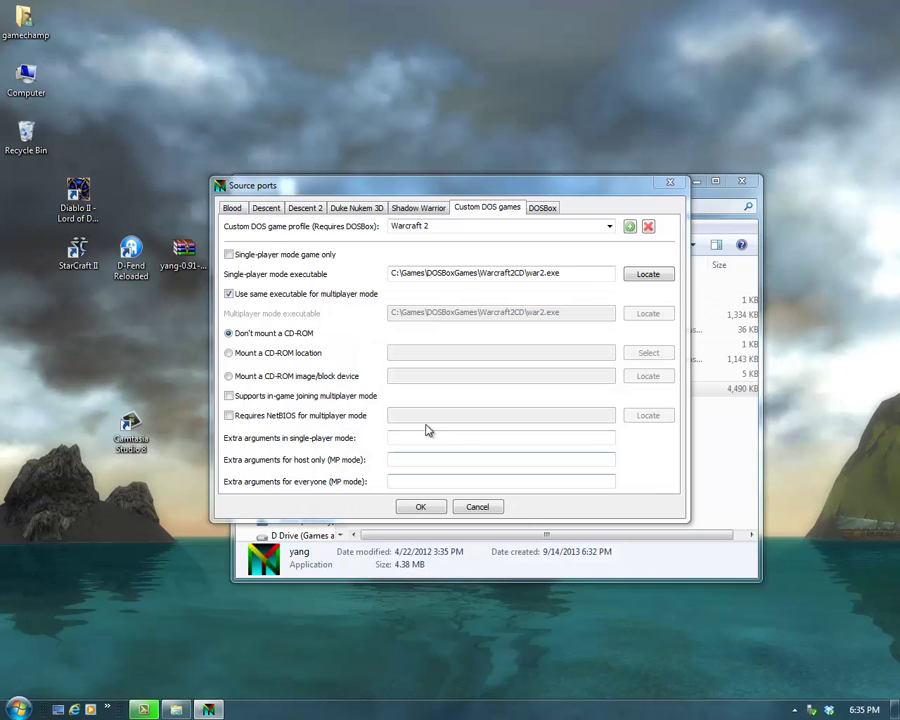
Step: Mount C:\Games\DOSBoxGames\Warcraft2CD as Warcraft 2's CD-ROM and save the source port settings
{"action": "left_click", "coordinate": [229, 355]}
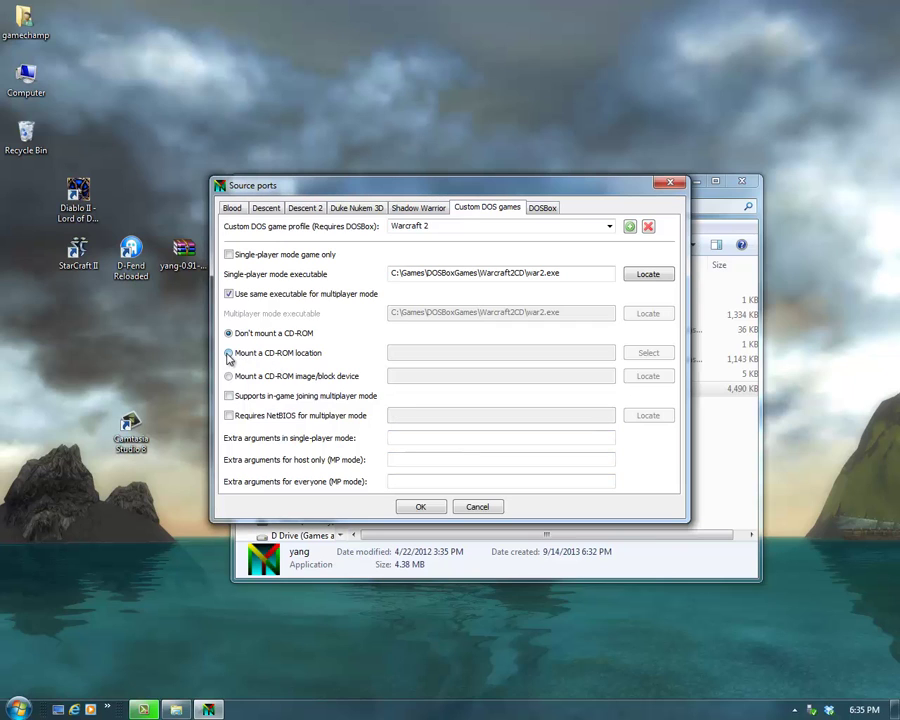
{"action": "left_click", "coordinate": [645, 355]}
{"action": "left_click", "coordinate": [372, 363]}
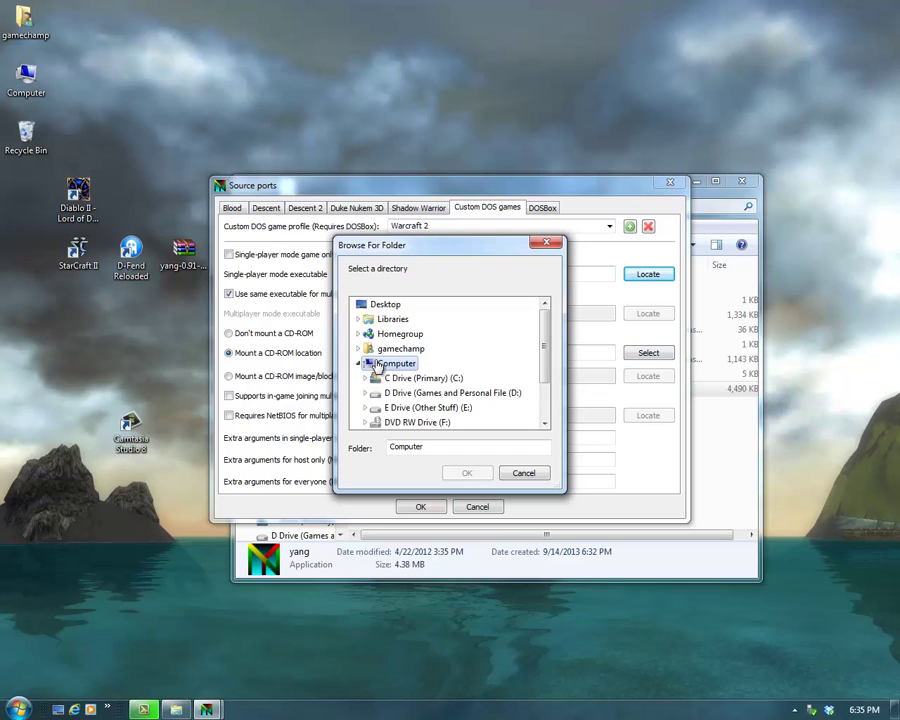
{"action": "double_click", "coordinate": [380, 378]}
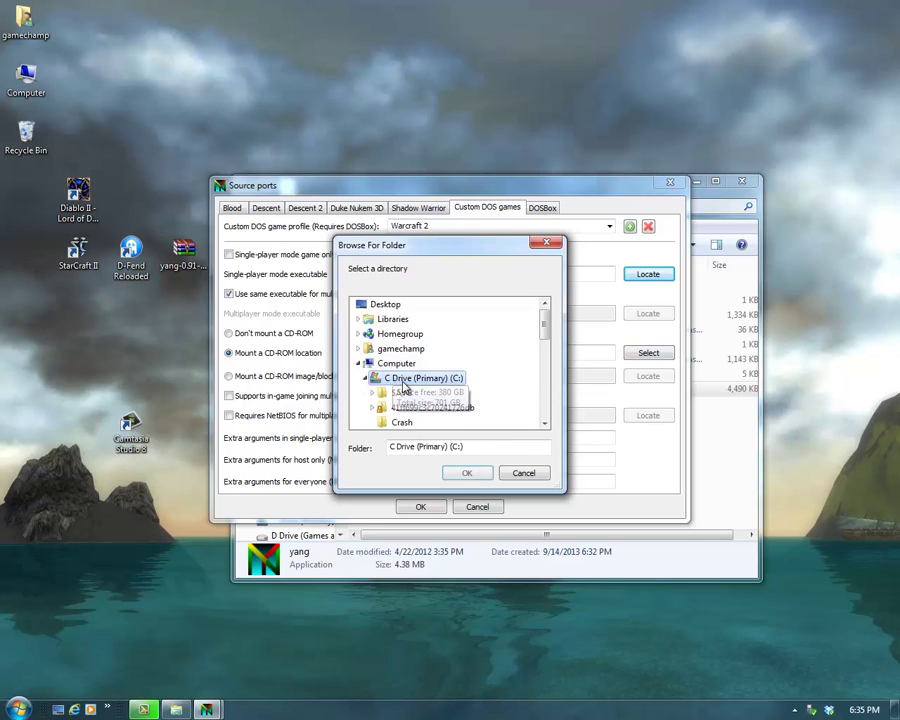
{"action": "mouse_move", "coordinate": [544, 327]}
{"action": "left_mouse_down"}
{"action": "mouse_move", "coordinate": [549, 357]}
{"action": "mouse_move", "coordinate": [546, 337]}
{"action": "mouse_move", "coordinate": [552, 346]}
{"action": "left_mouse_up"}
{"action": "left_click", "coordinate": [422, 350]}
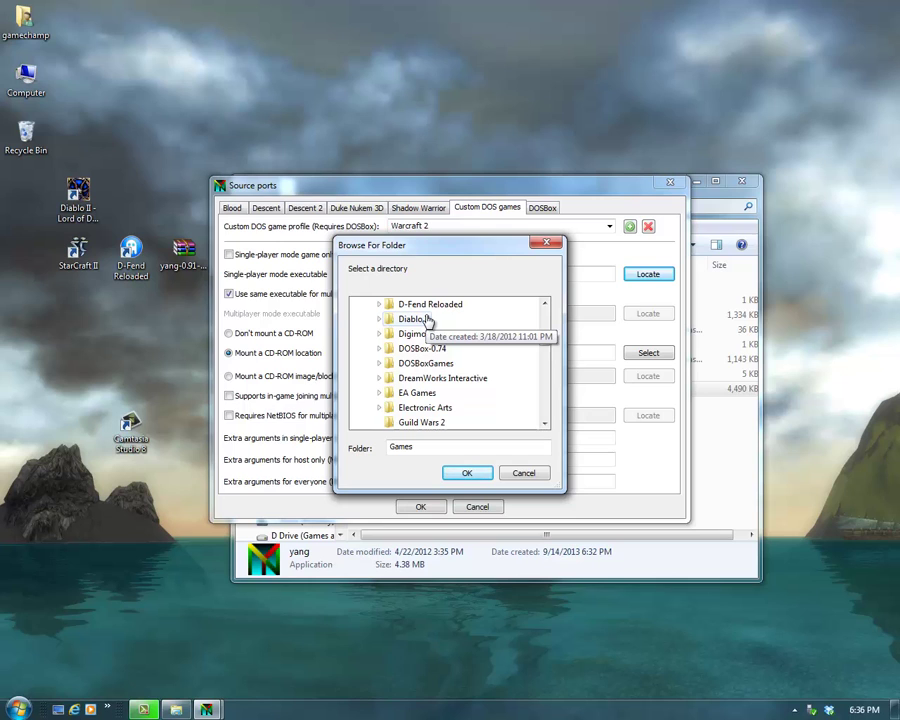
{"action": "left_click", "coordinate": [425, 363]}
{"action": "left_click_drag", "start_coordinate": [544, 331], "coordinate": [549, 379]}
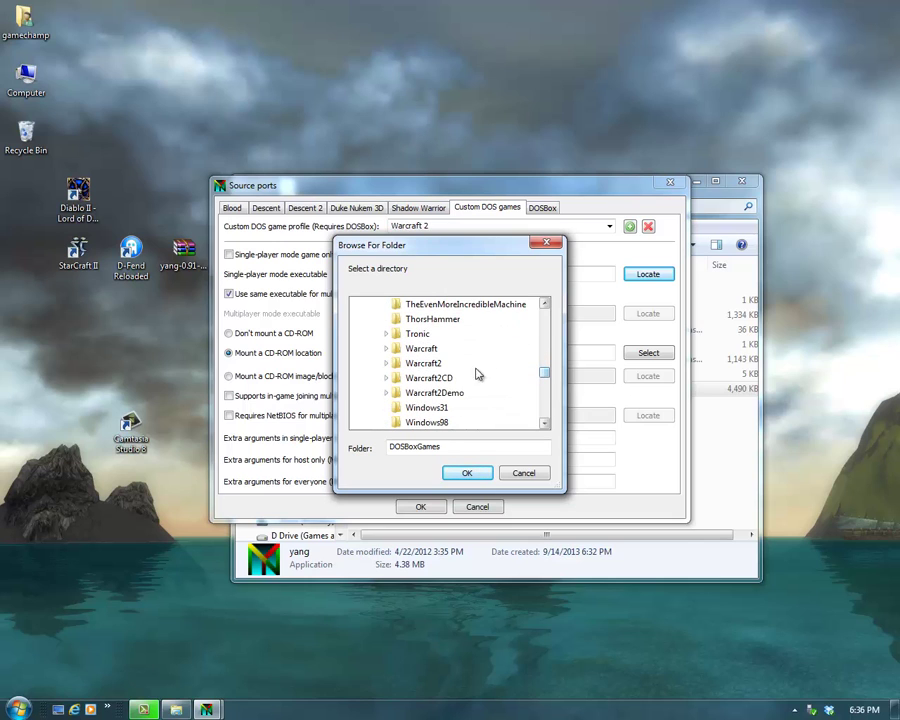
{"action": "left_click", "coordinate": [434, 378]}
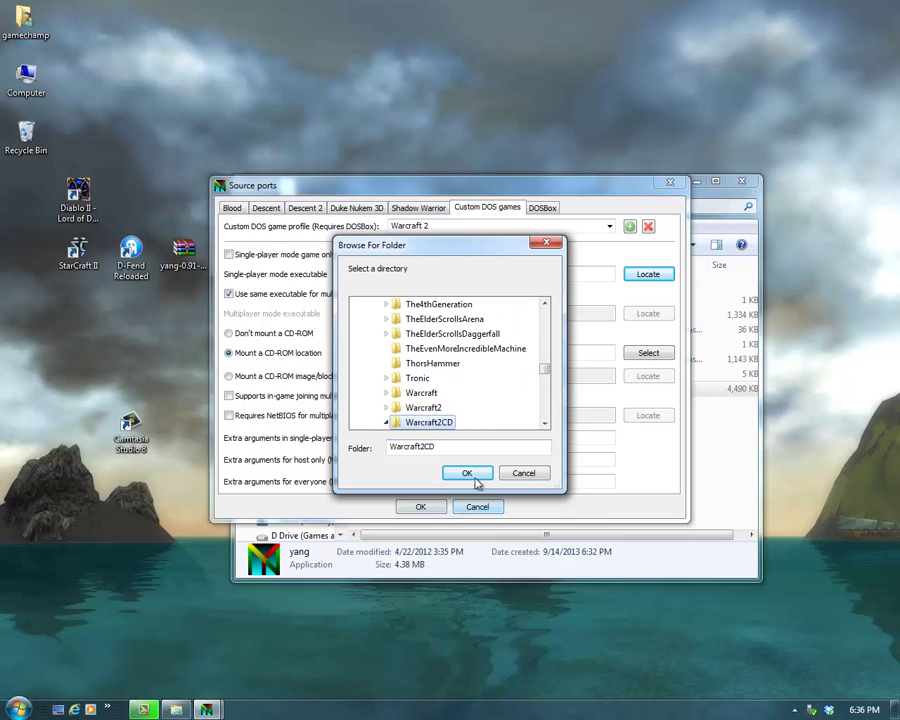
{"action": "left_click", "coordinate": [476, 477]}
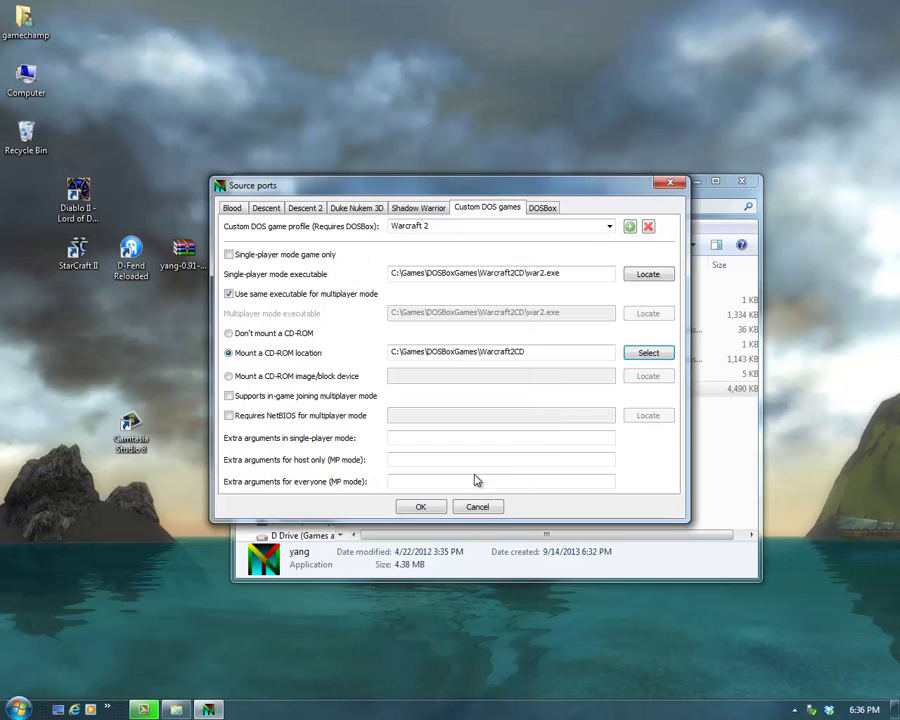
{"action": "left_click", "coordinate": [418, 508]}
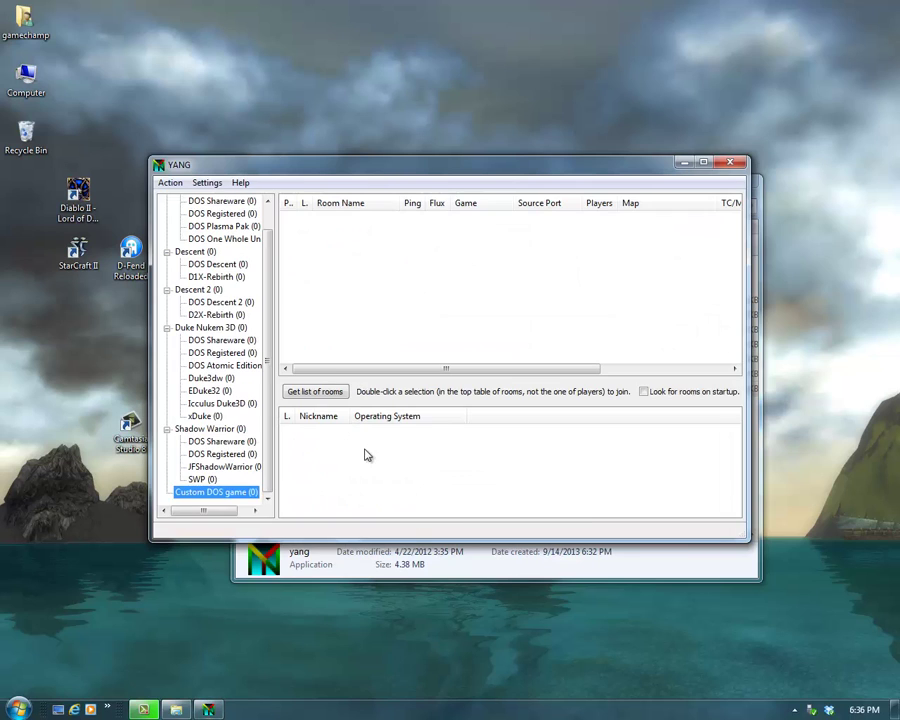
Step: Open the Networking tab of Multiplayer and networking settings and select the YANG server port 8501
{"action": "left_click", "coordinate": [212, 183]}
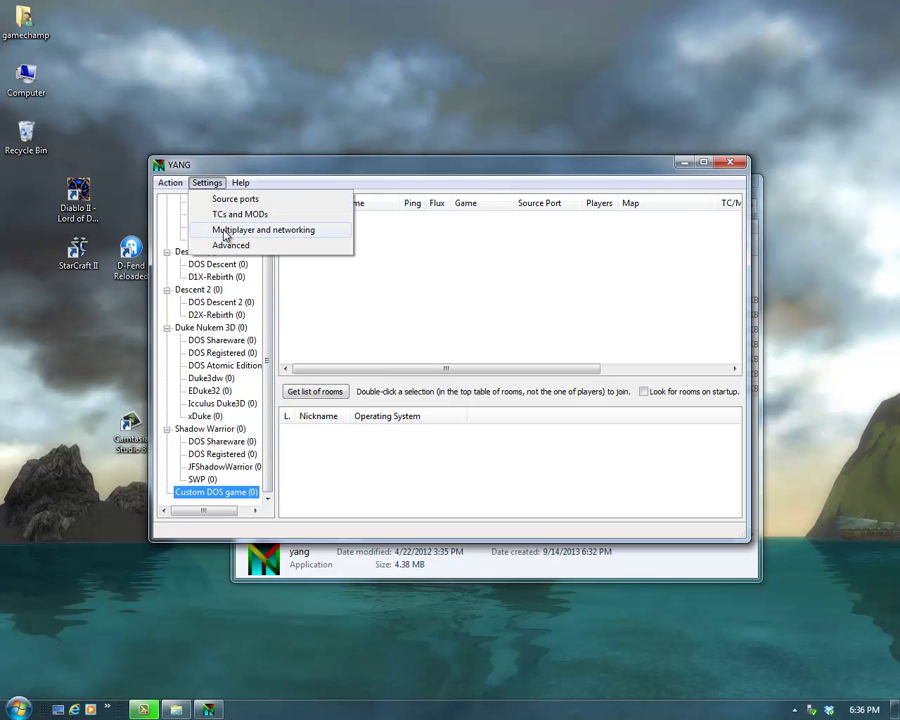
{"action": "left_click", "coordinate": [226, 232]}
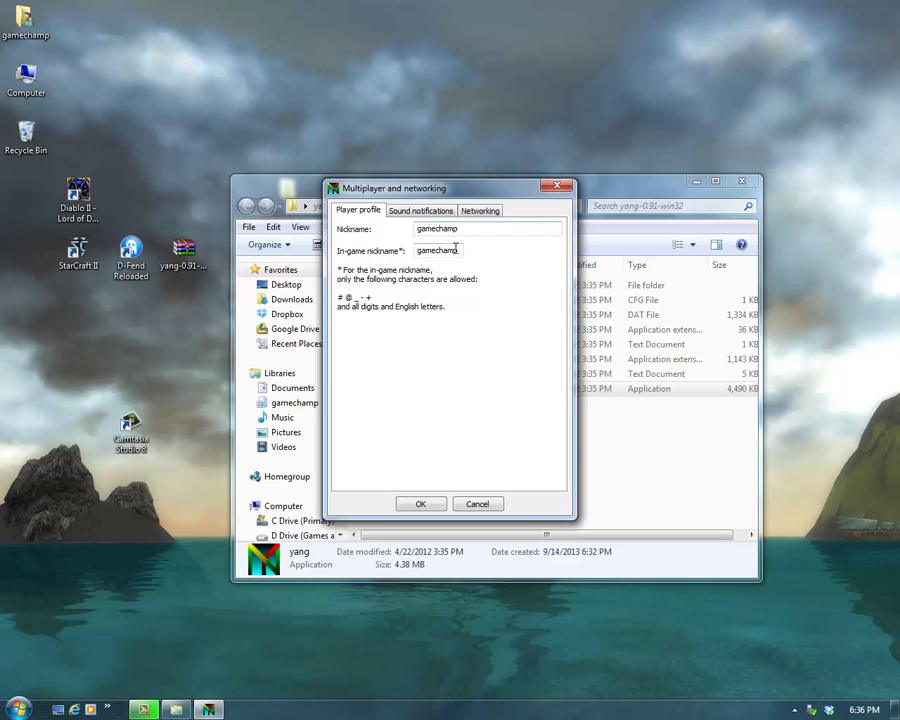
{"action": "left_click", "coordinate": [420, 211]}
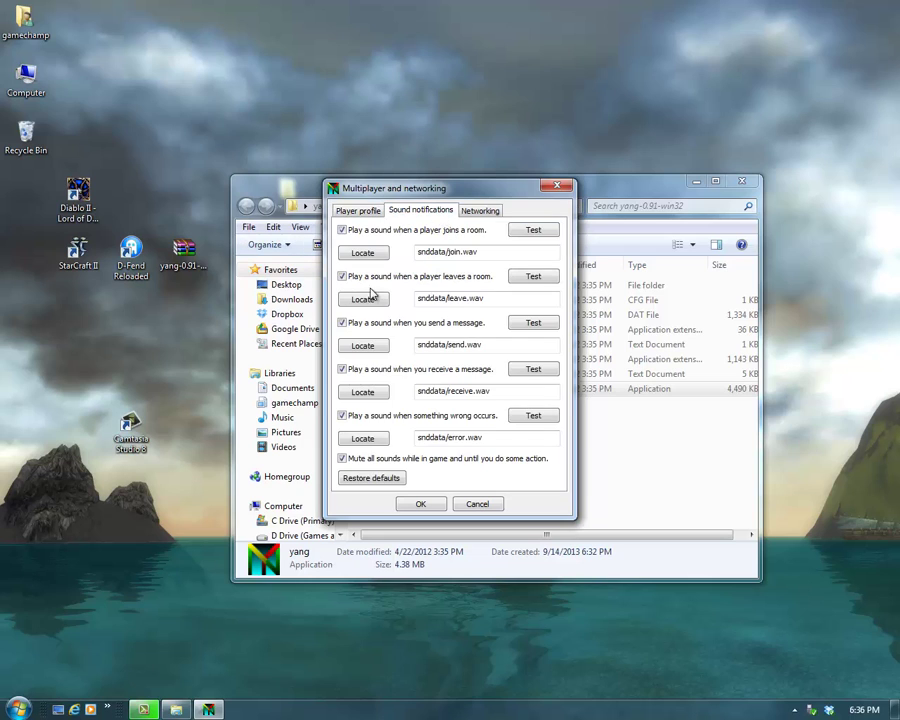
{"action": "left_click", "coordinate": [479, 213]}
{"action": "left_click_drag", "start_coordinate": [478, 254], "coordinate": [456, 258]}
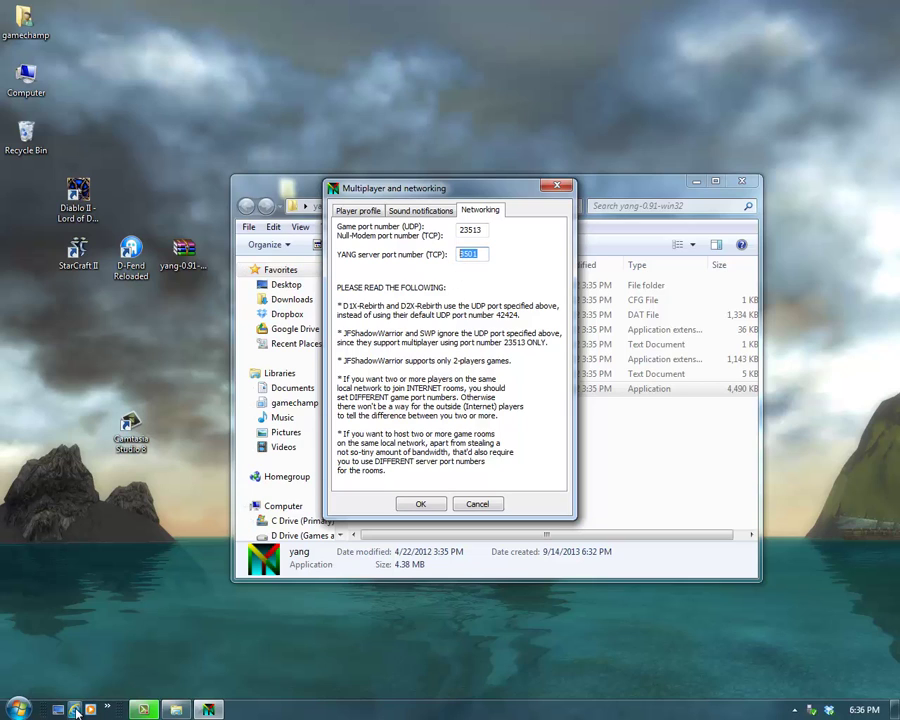
{"action": "left_click", "coordinate": [77, 711]}
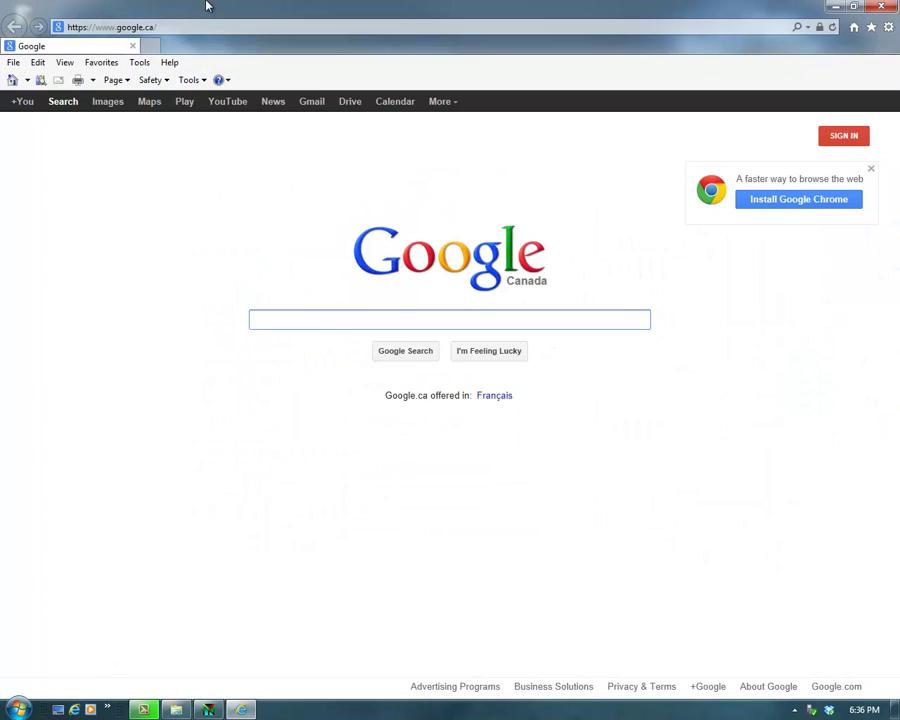
Step: Load 192.168.1.1 in Internet Explorer and log in with the router's username and password
{"action": "left_click", "coordinate": [210, 26]}
{"action": "type", "text": "192.168.1.1"}
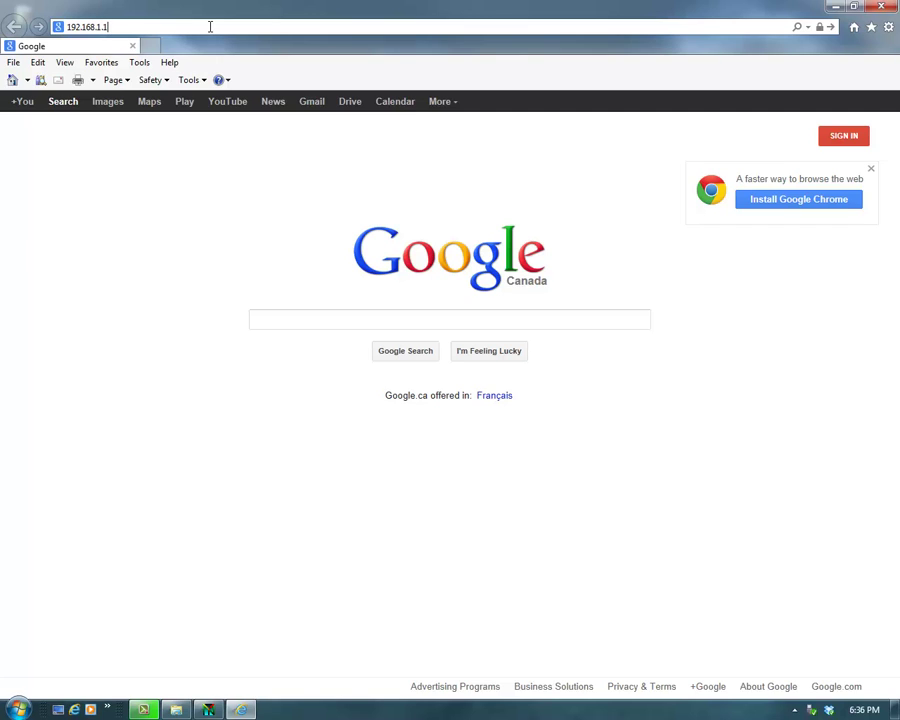
{"action": "key", "text": "Return"}
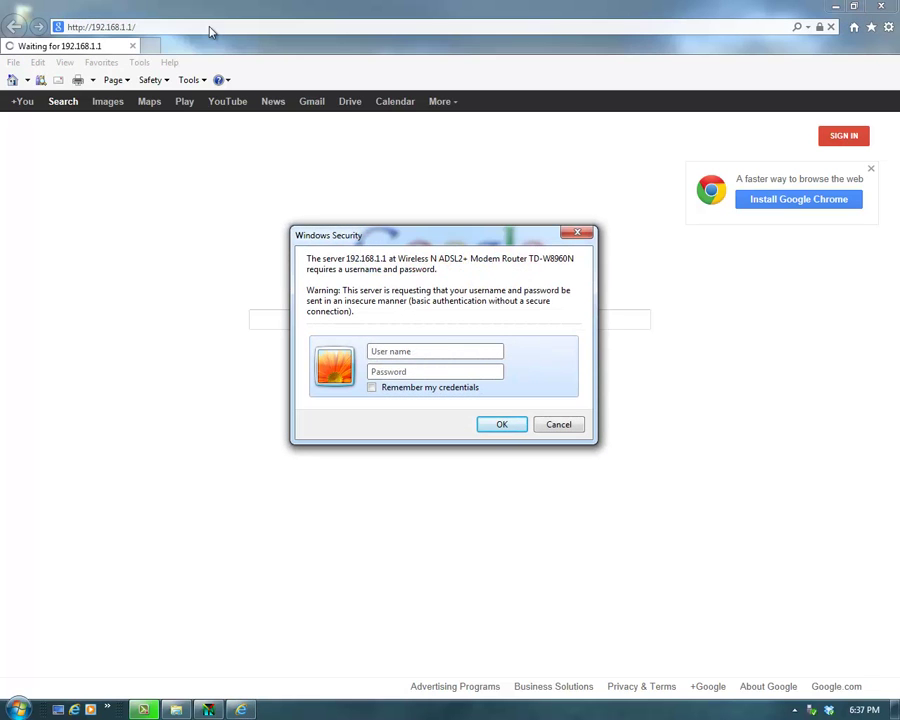
{"action": "type", "text": "ad"}
{"action": "type", "text": "ad"}
{"action": "left_click", "coordinate": [499, 425]}
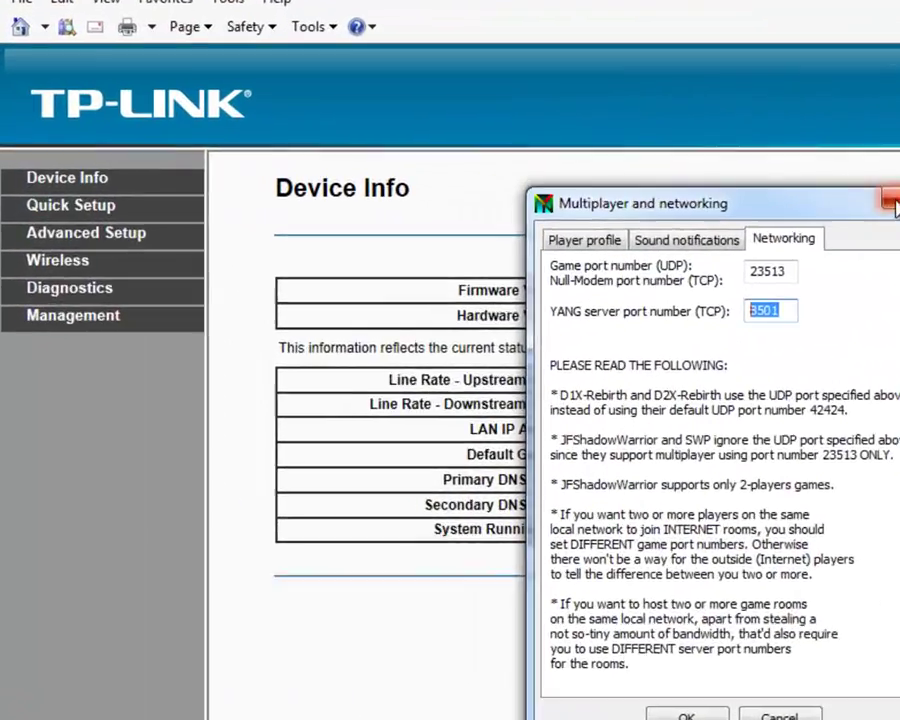
Step: Close the YANG settings dialog and go to Advanced Setup > NAT > Virtual Servers
{"action": "left_click", "coordinate": [557, 186]}
{"action": "key", "text": "alt+F4"}
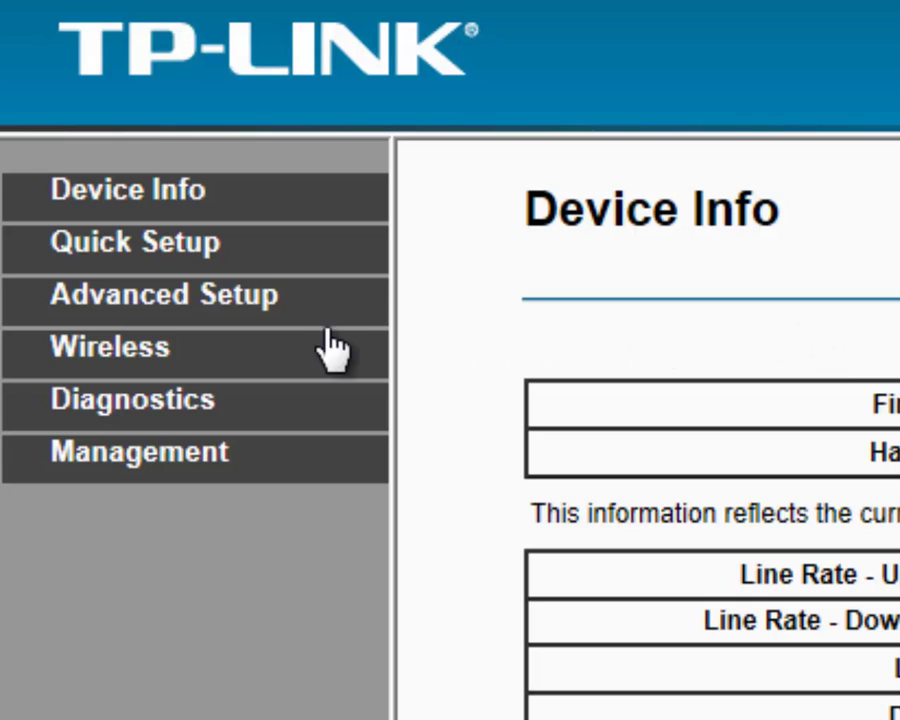
{"action": "left_click", "coordinate": [117, 302]}
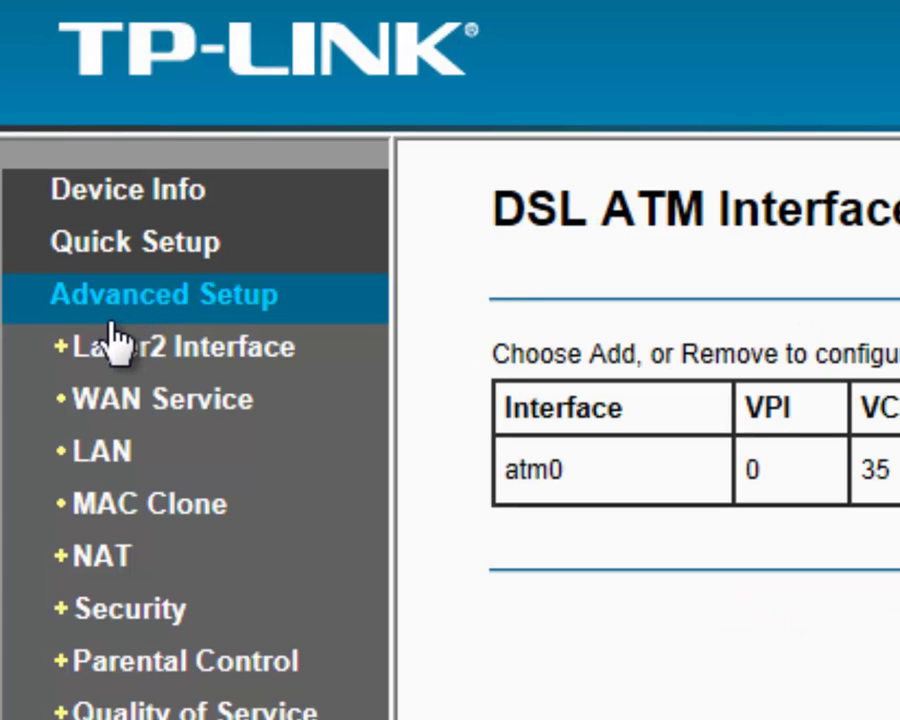
{"action": "left_click", "coordinate": [95, 560]}
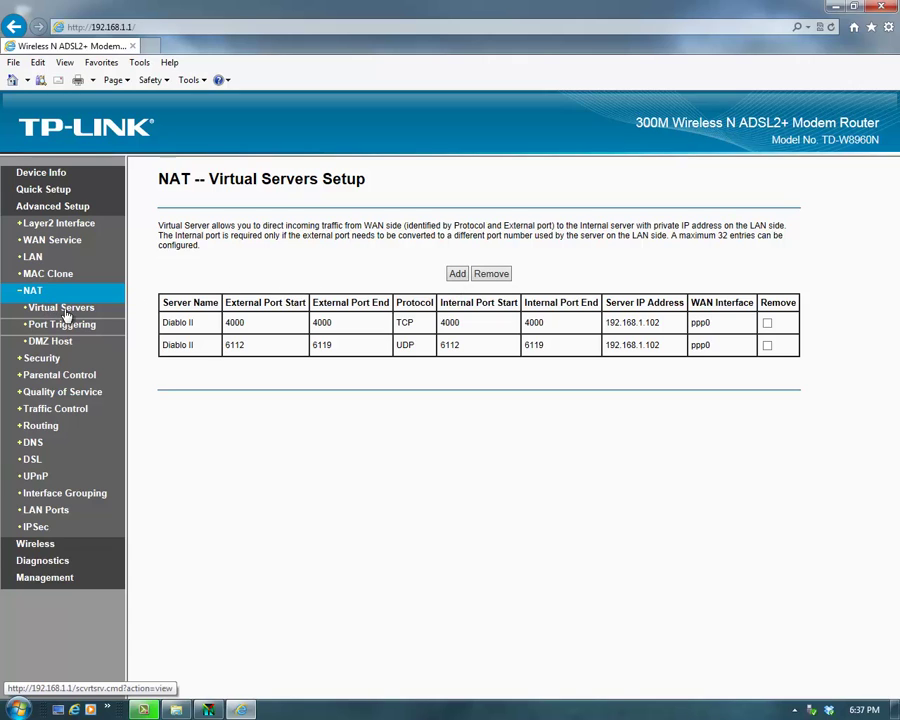
Step: Add a Custom Service virtual server named Warcraft 2 with external port 8501 start and end
{"action": "left_click", "coordinate": [457, 274]}
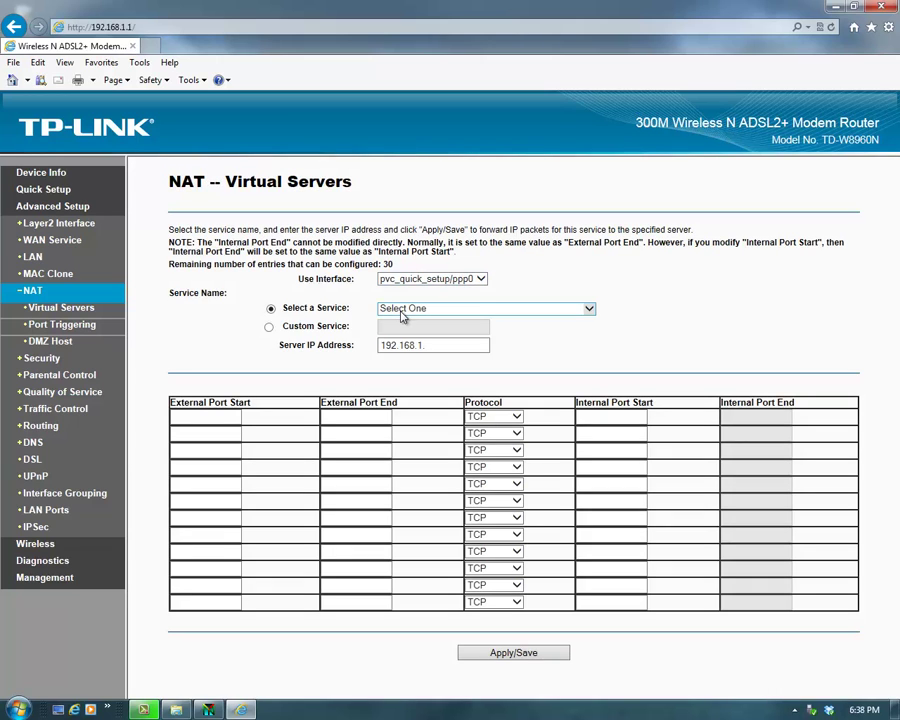
{"action": "left_click", "coordinate": [272, 326]}
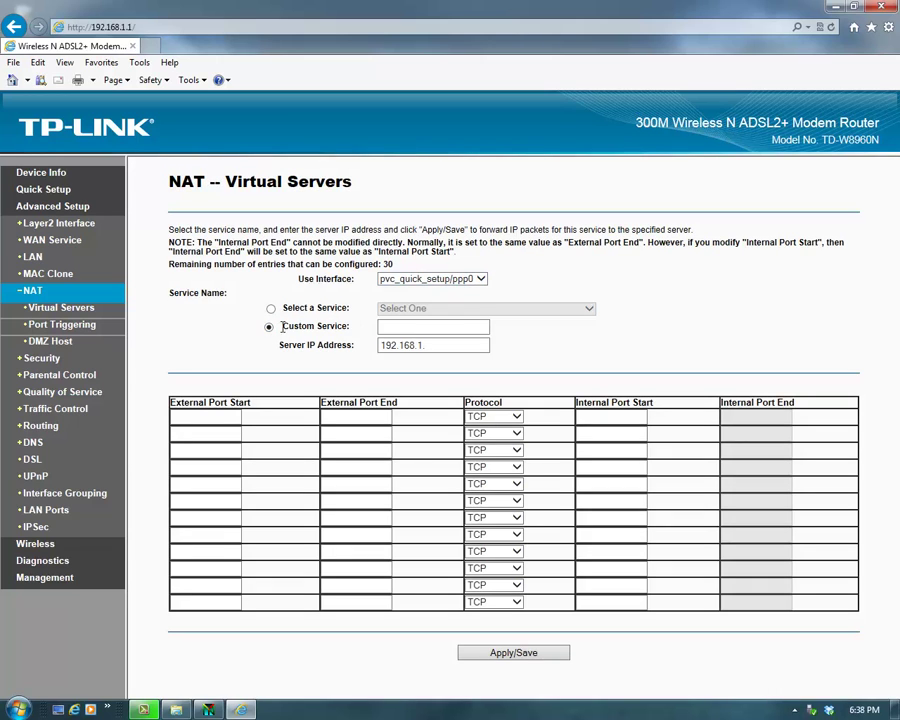
{"action": "left_click", "coordinate": [400, 327]}
{"action": "type", "text": "Warcar"}
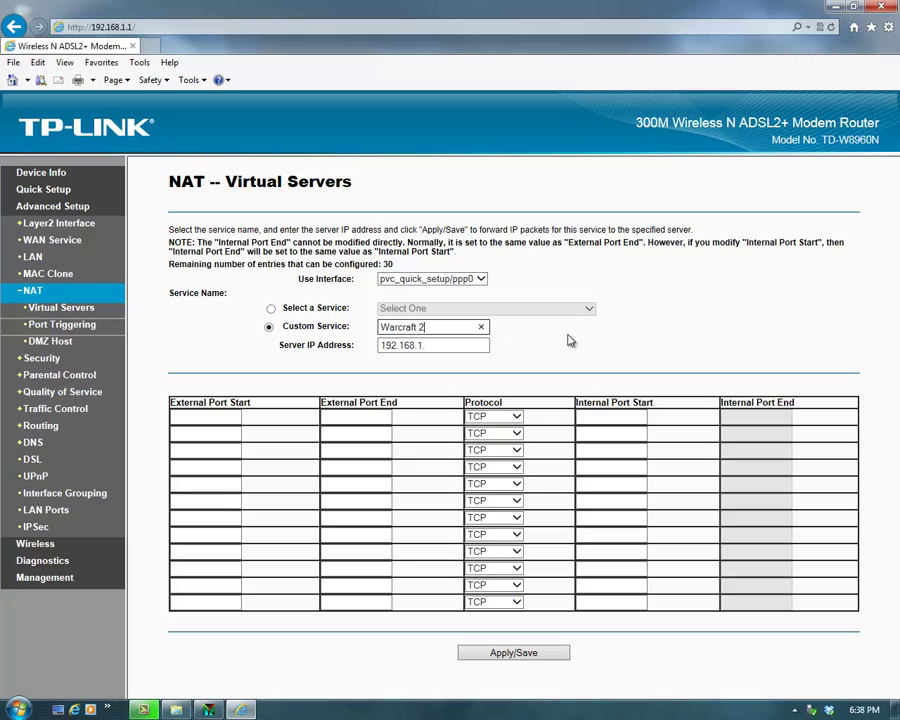
{"action": "left_click", "coordinate": [222, 415]}
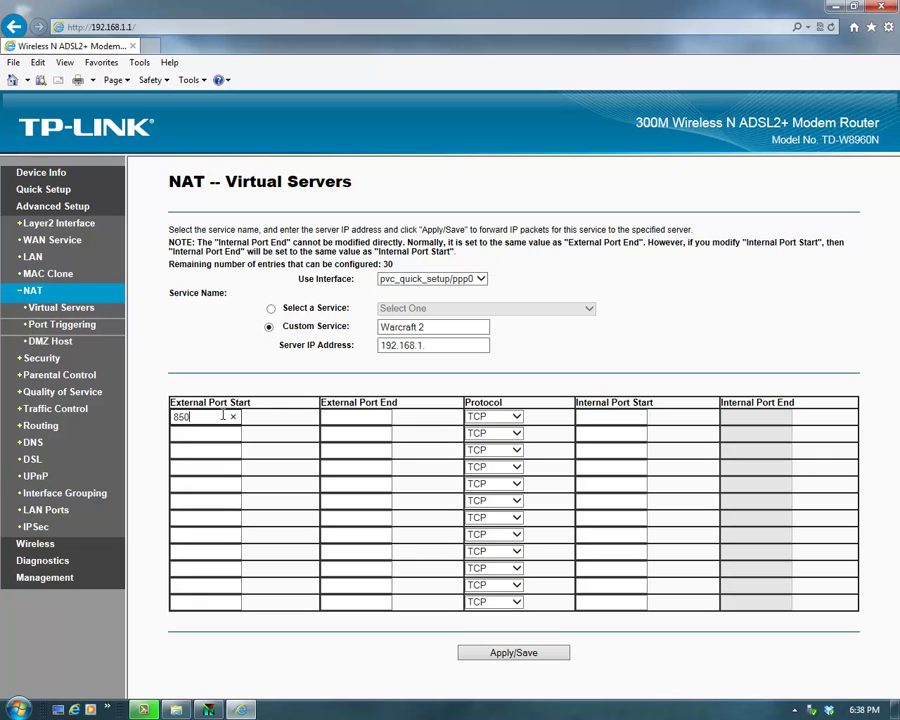
{"action": "key", "text": "Tab"}
{"action": "type", "text": "8501"}
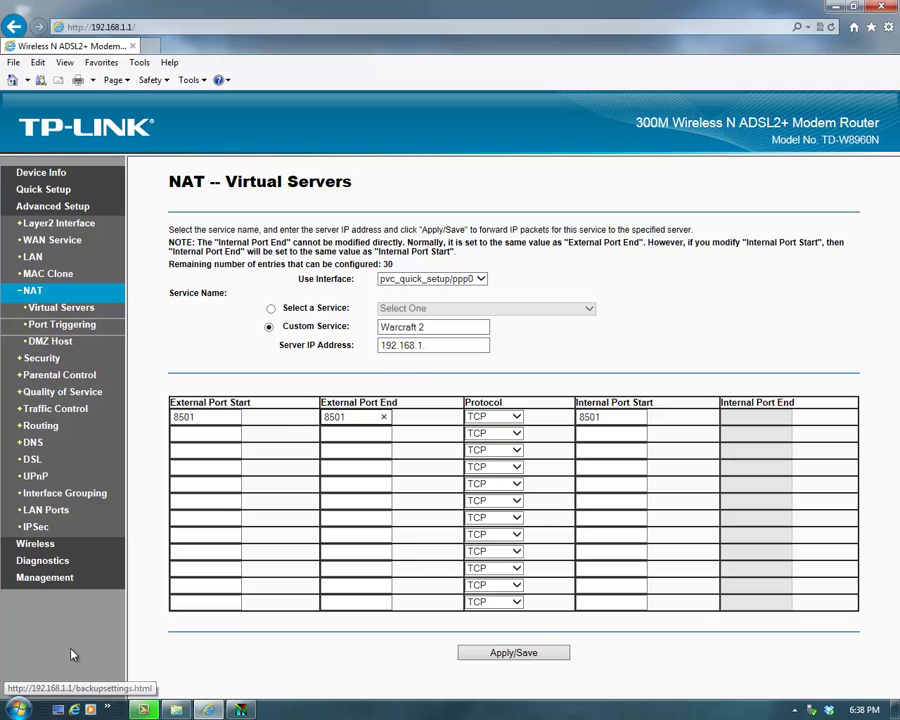
{"action": "left_click", "coordinate": [18, 709]}
{"action": "left_click", "coordinate": [49, 676]}
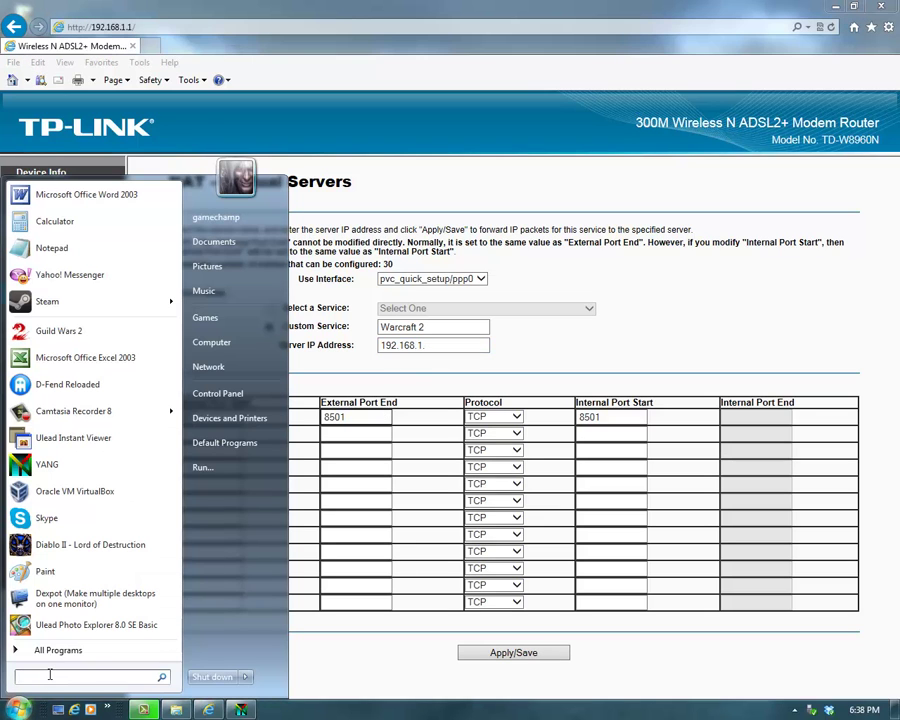
{"action": "type", "text": "cmd"}
{"action": "key", "text": "Return"}
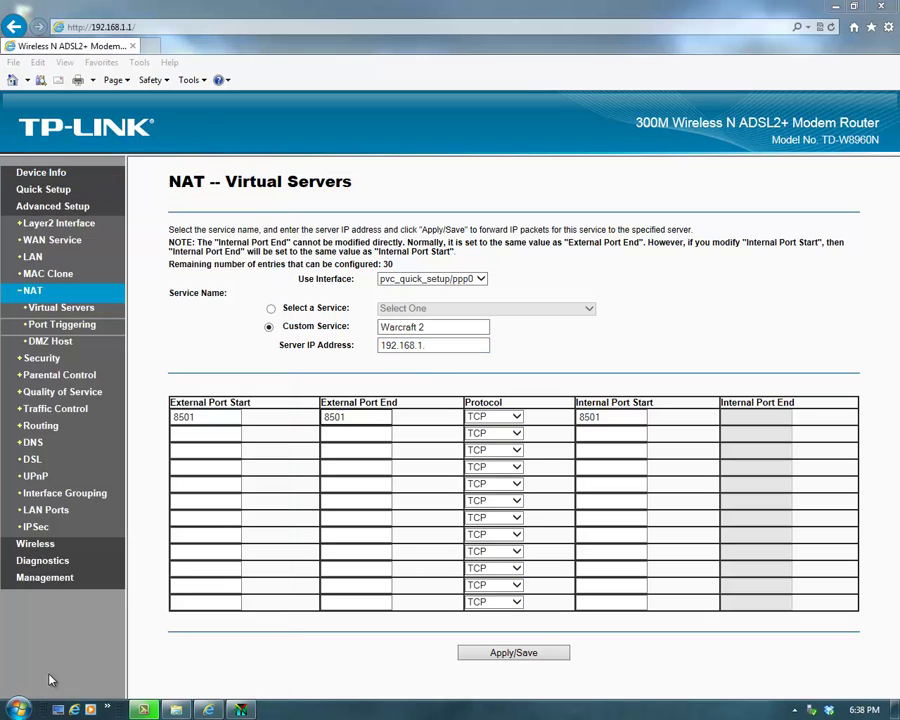
{"action": "type", "text": "ipco"}
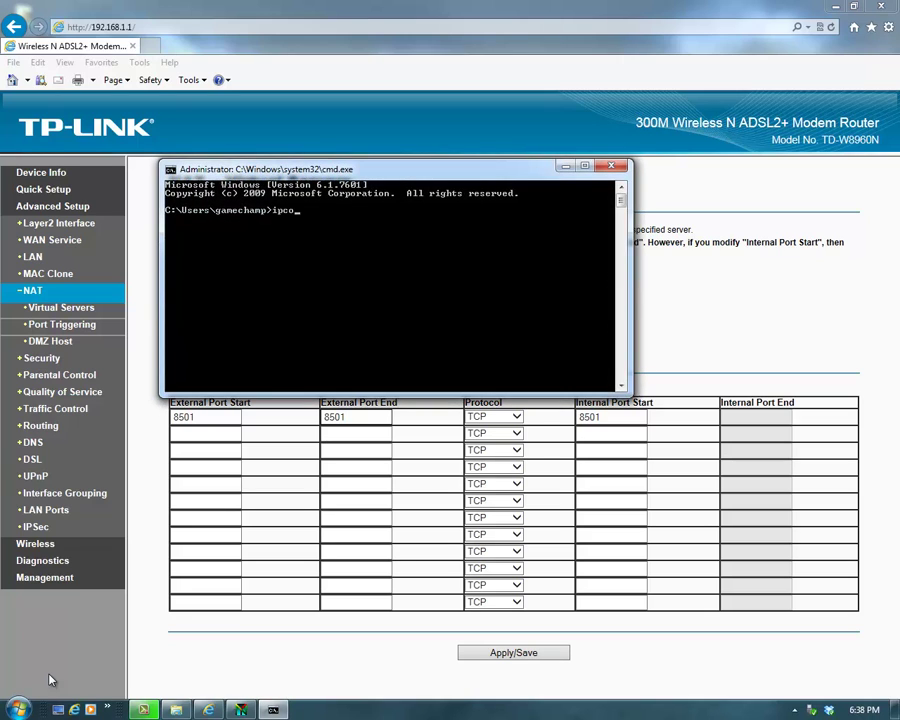
{"action": "type", "text": "nfig"}
{"action": "key", "text": "Return"}
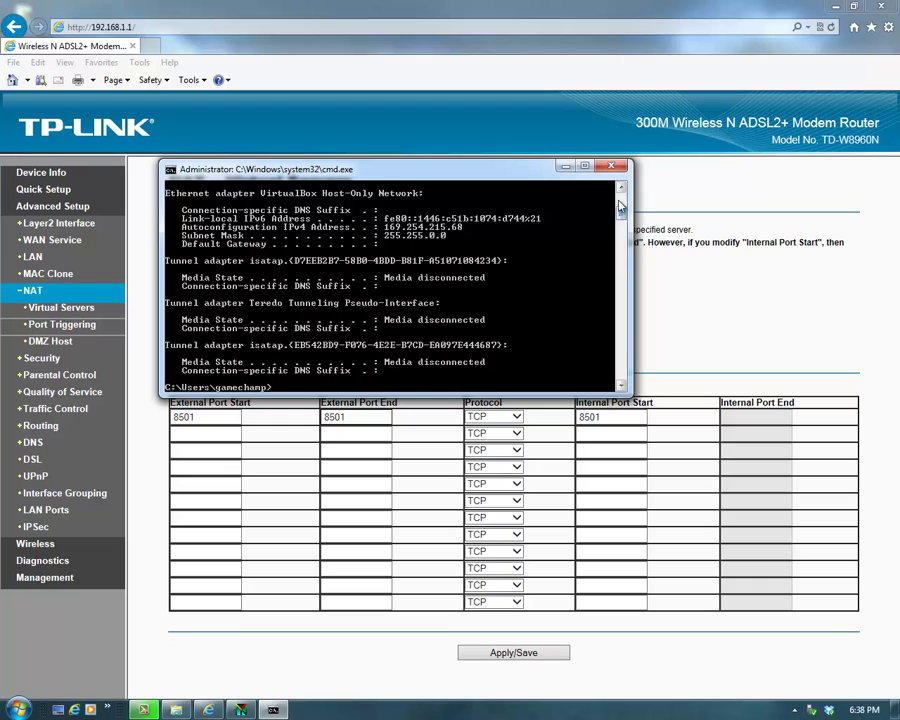
{"action": "left_click_drag", "start_coordinate": [621, 190], "coordinate": [621, 192]}
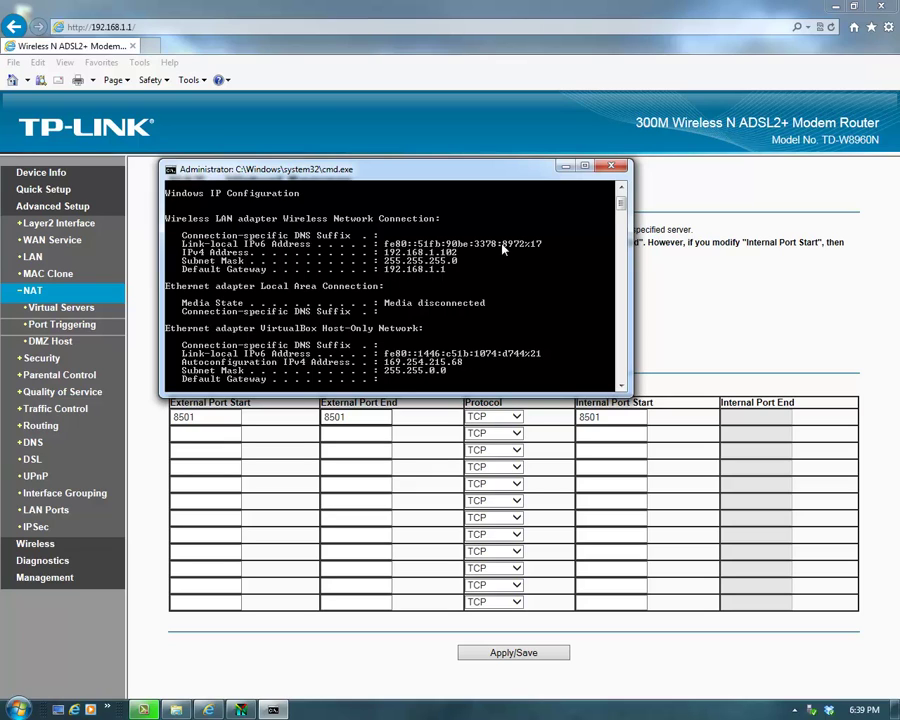
Step: Close the command prompt, set the server IP to 192.168.1.102, and Apply/Save
{"action": "left_click", "coordinate": [613, 167]}
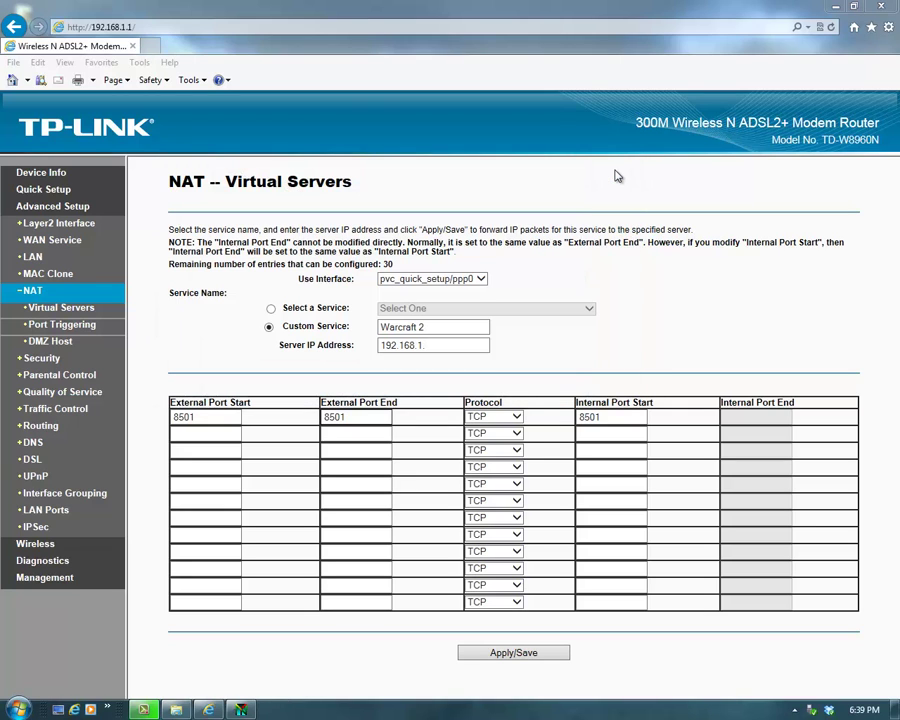
{"action": "left_click", "coordinate": [478, 345]}
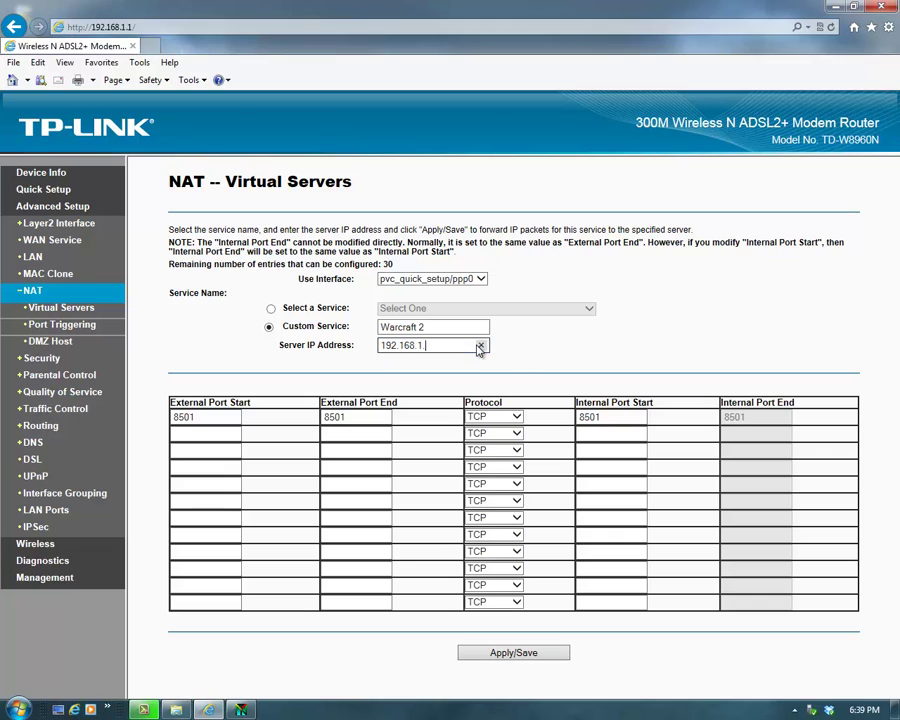
{"action": "type", "text": "102"}
{"action": "left_click", "coordinate": [504, 656]}
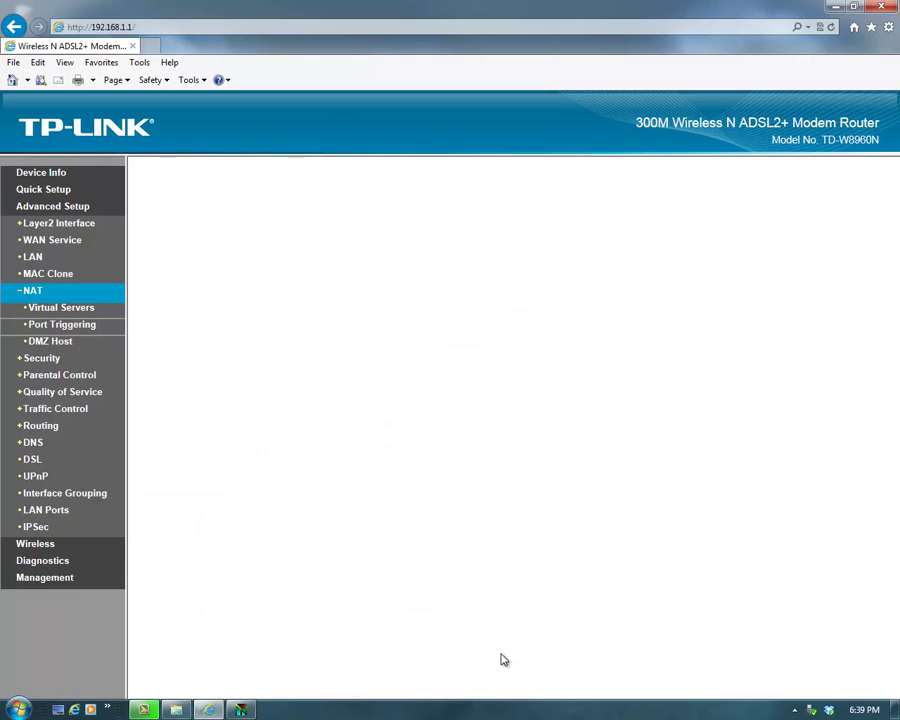